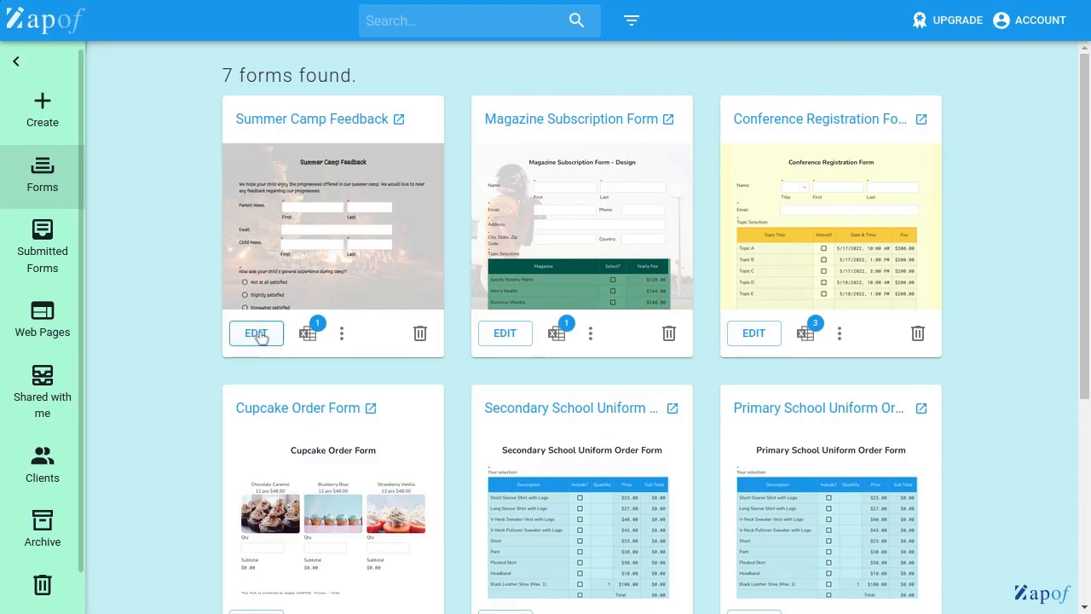
Open the Summer Camp Feedback form for editing and review its general camp experience question
click(260, 335)
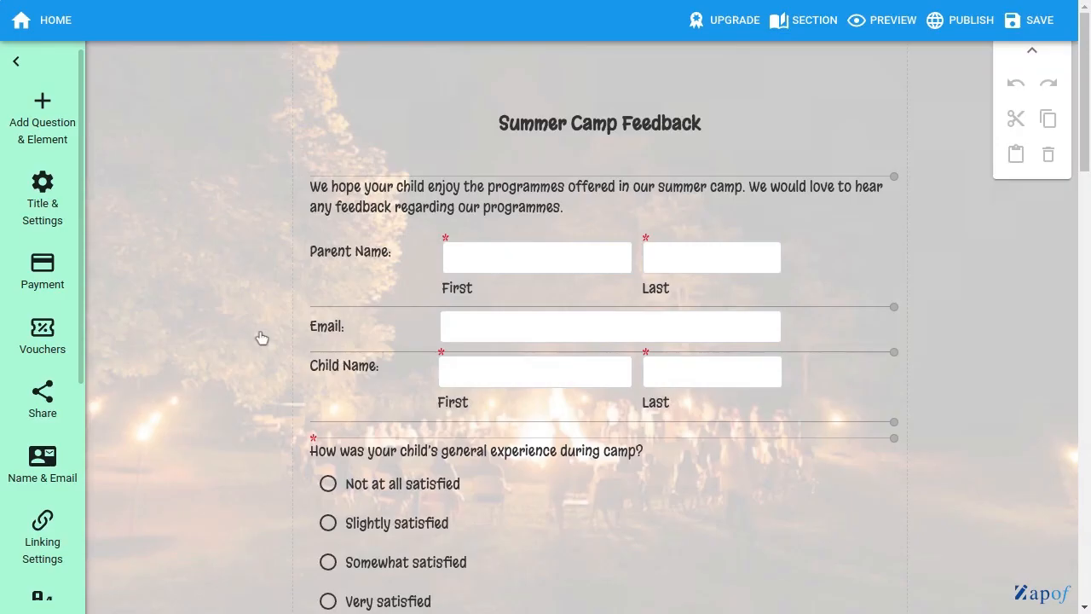
scroll(257, 337, down, 3)
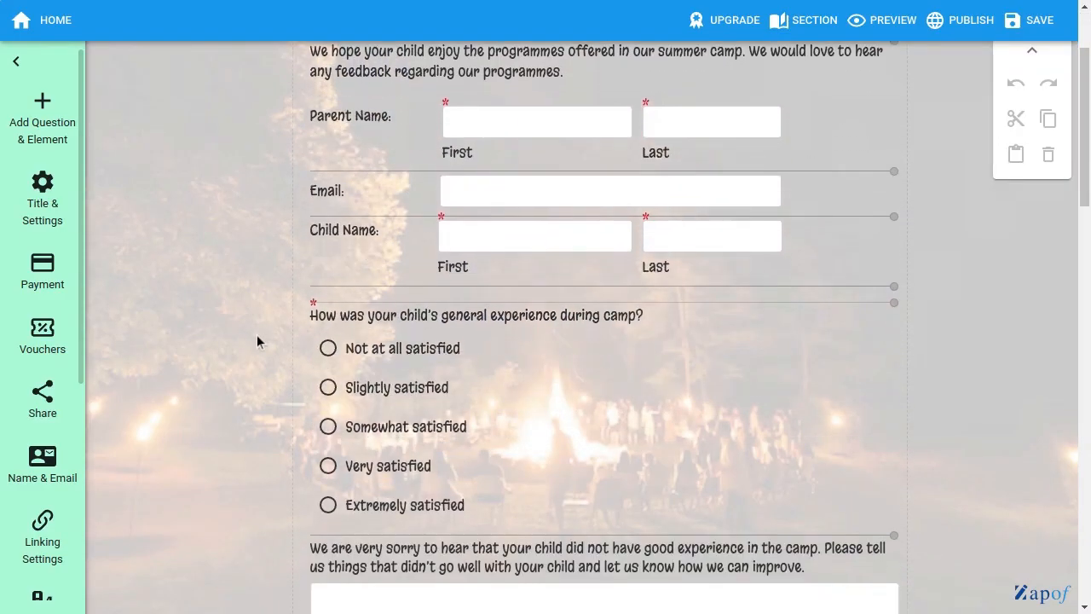
scroll(257, 342, down, 4)
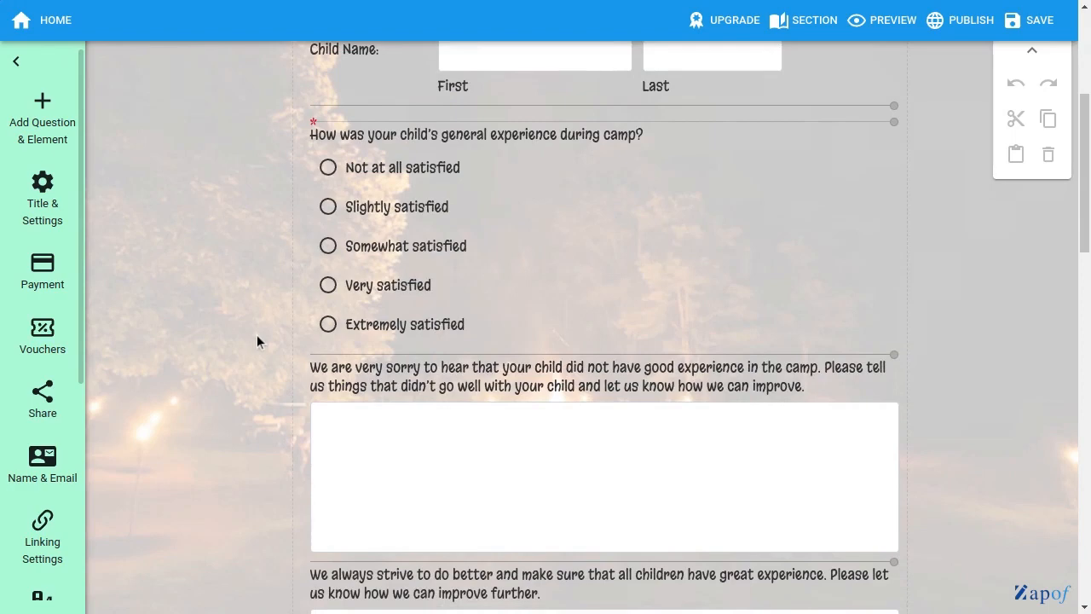
scroll(257, 341, down, 5)
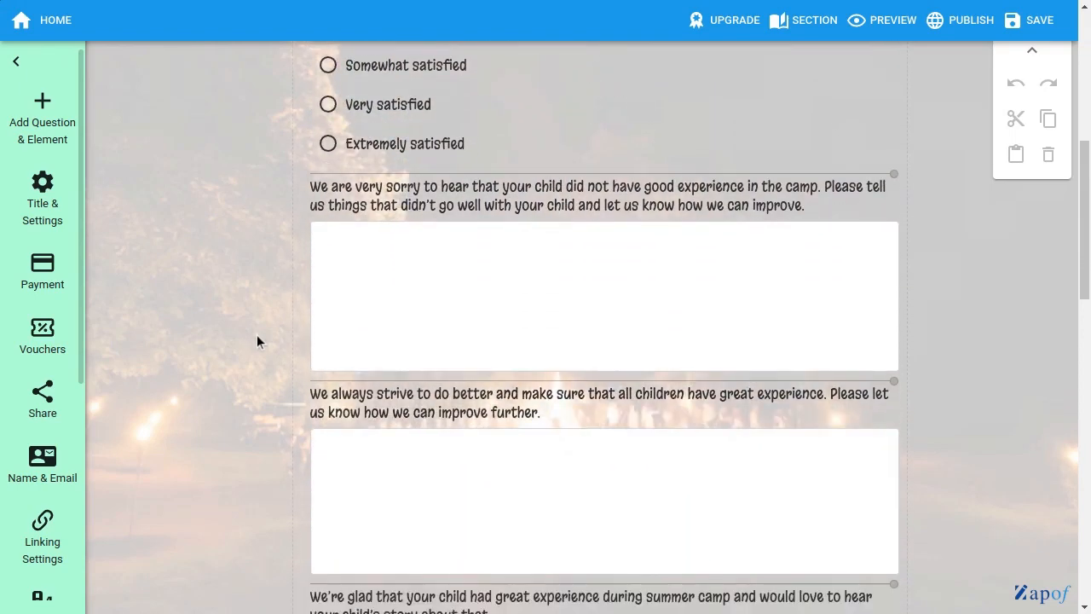
Inspect the show/hide formula of the question apologizing for the child's poor camp experience, leaving it unchanged
click(453, 177)
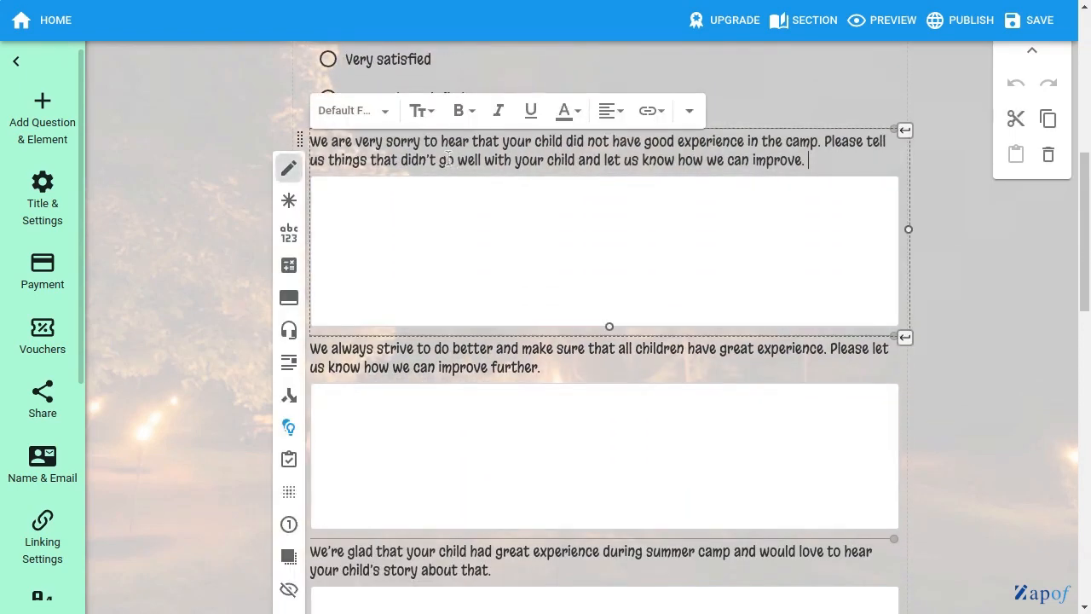
click(289, 429)
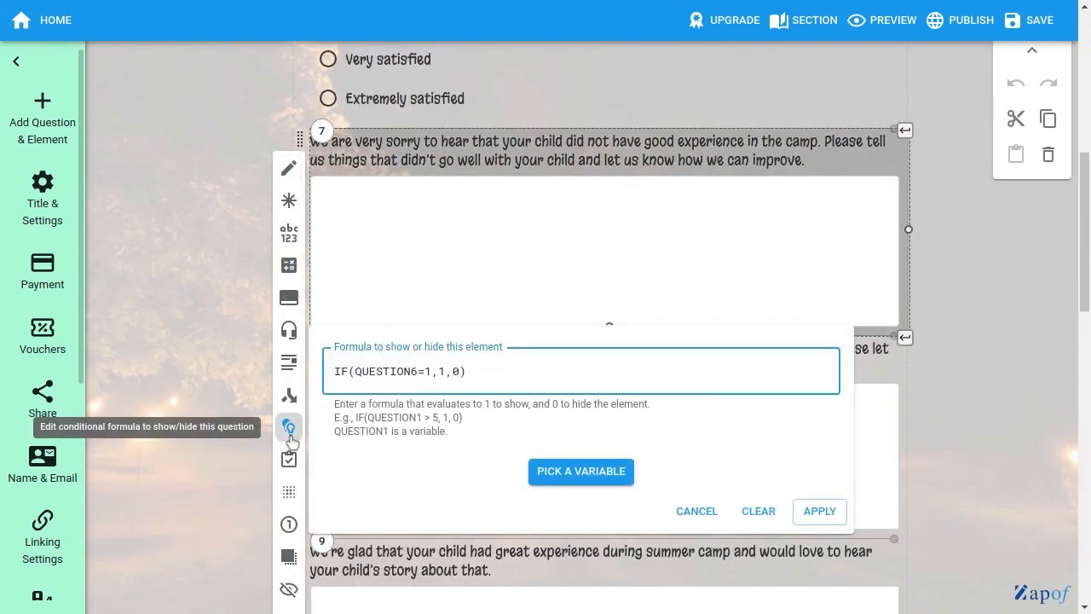
click(212, 444)
click(417, 394)
Inspect the show/hide formula of the "We always strive to do better" question without editing it
scroll(417, 390, down, 3)
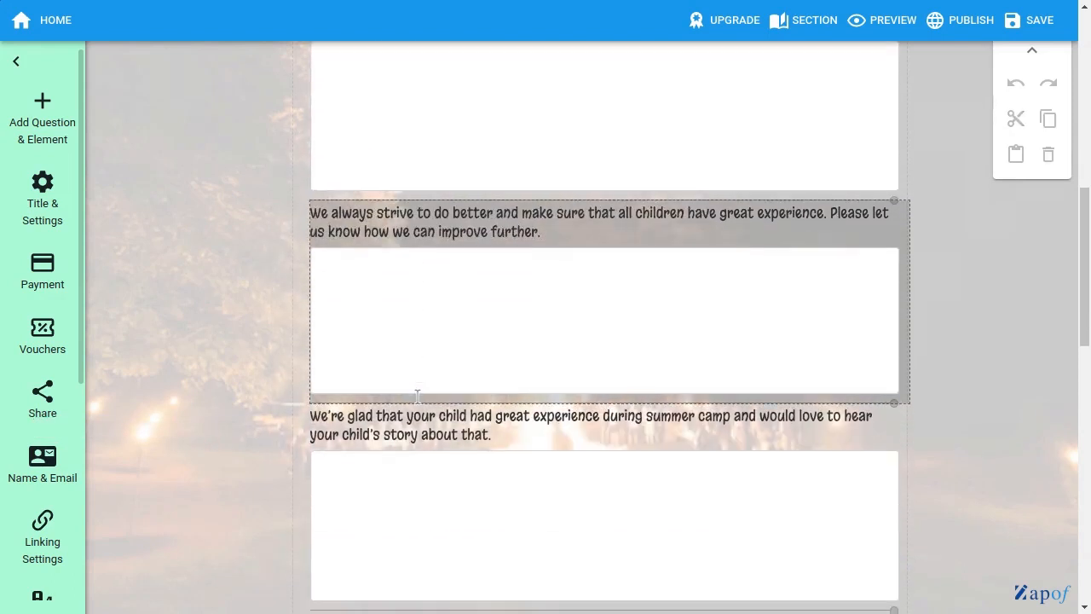
click(395, 184)
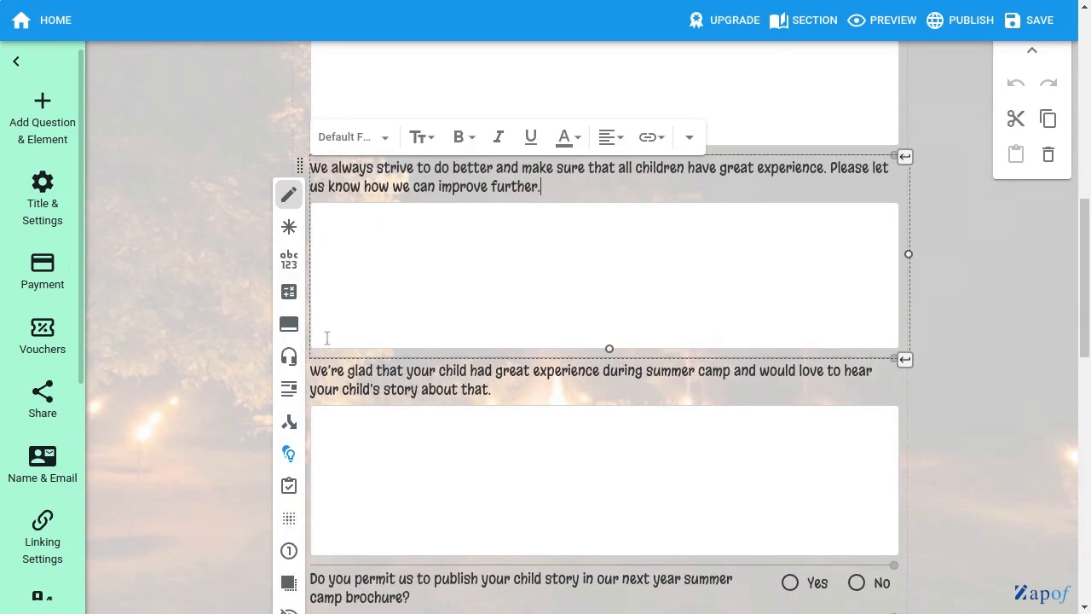
click(289, 458)
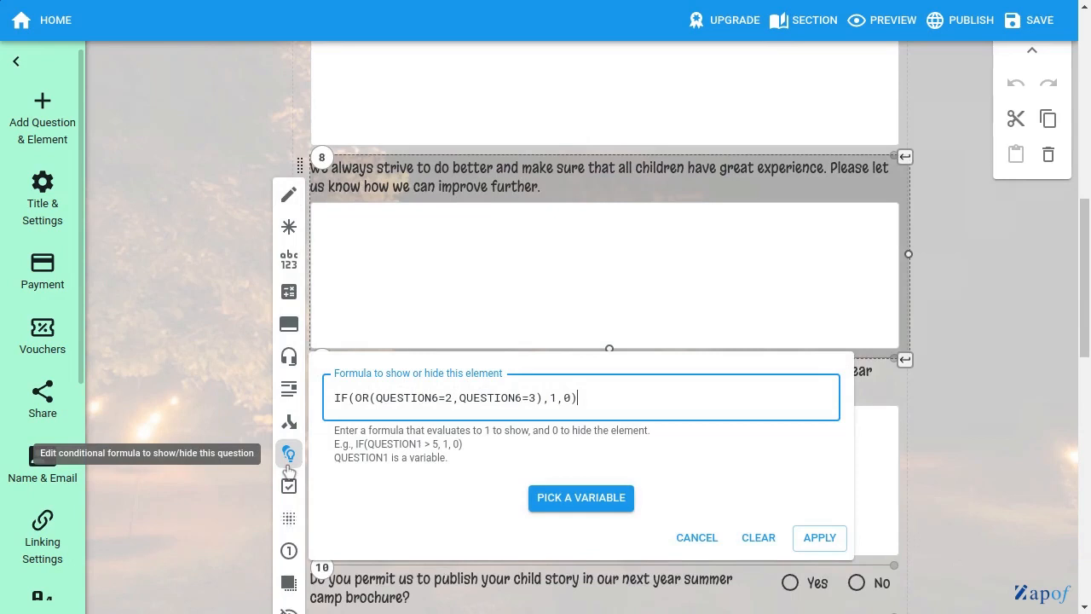
click(210, 489)
Inspect the show/hide formula of the question asking for the child's story about a great camp experience
scroll(210, 486, down, 2)
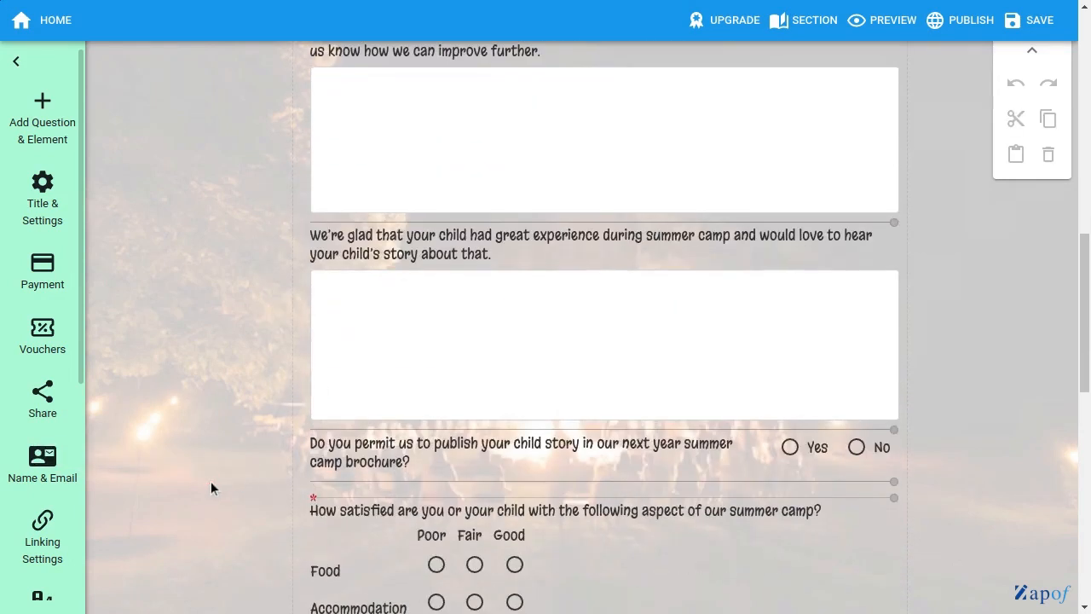
click(390, 242)
scroll(290, 388, down, 2)
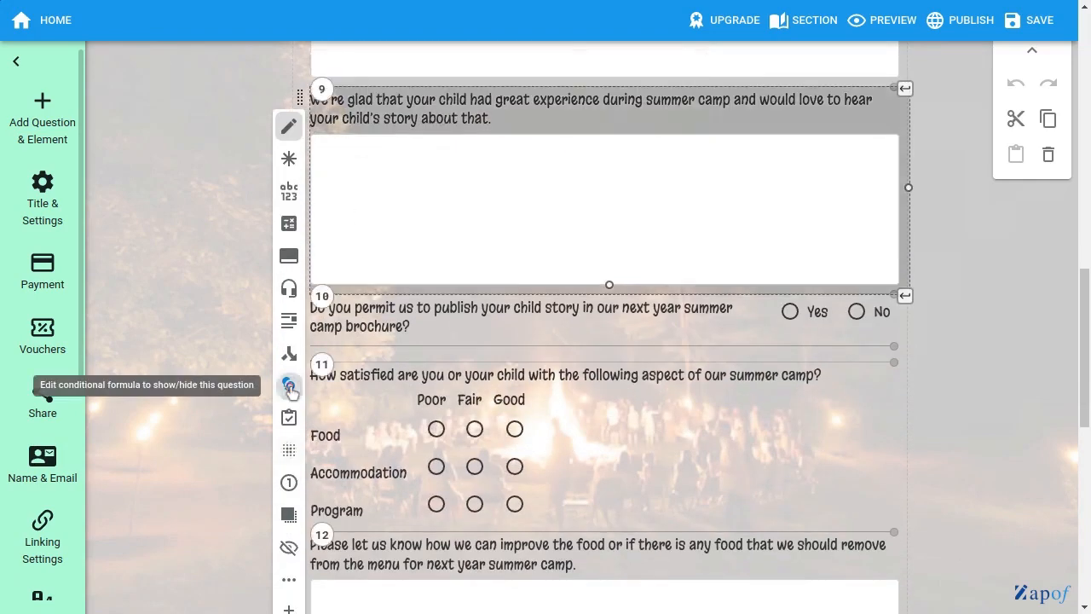
click(290, 387)
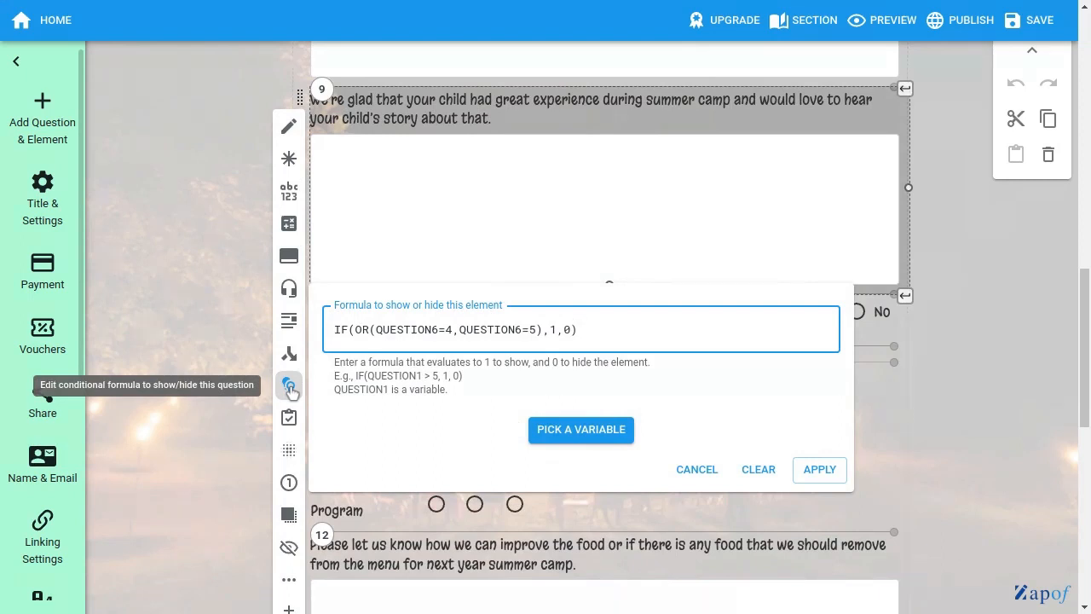
click(225, 412)
Inspect the show/hide formula of the question on improving the food, below the Poor/Fair/Good satisfaction grid
scroll(223, 411, down, 2)
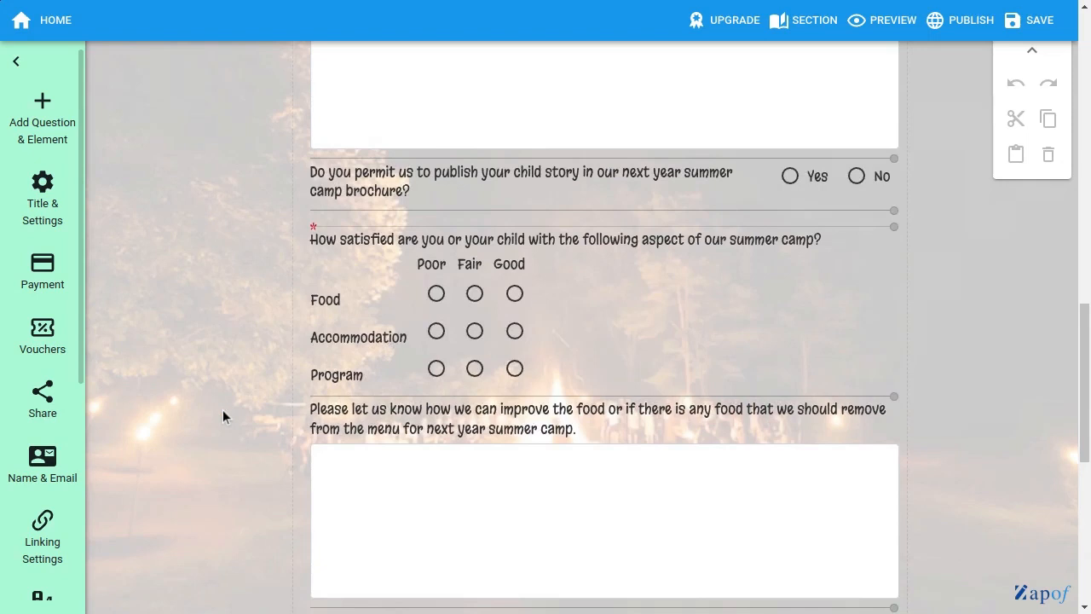
scroll(223, 409, down, 2)
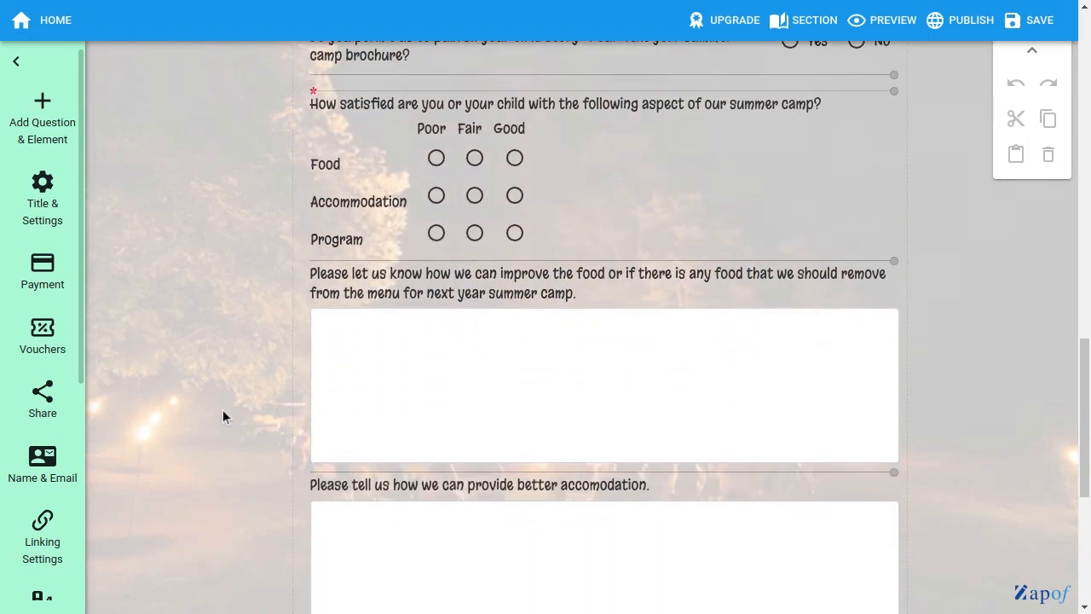
click(390, 295)
scroll(289, 477, down, 1)
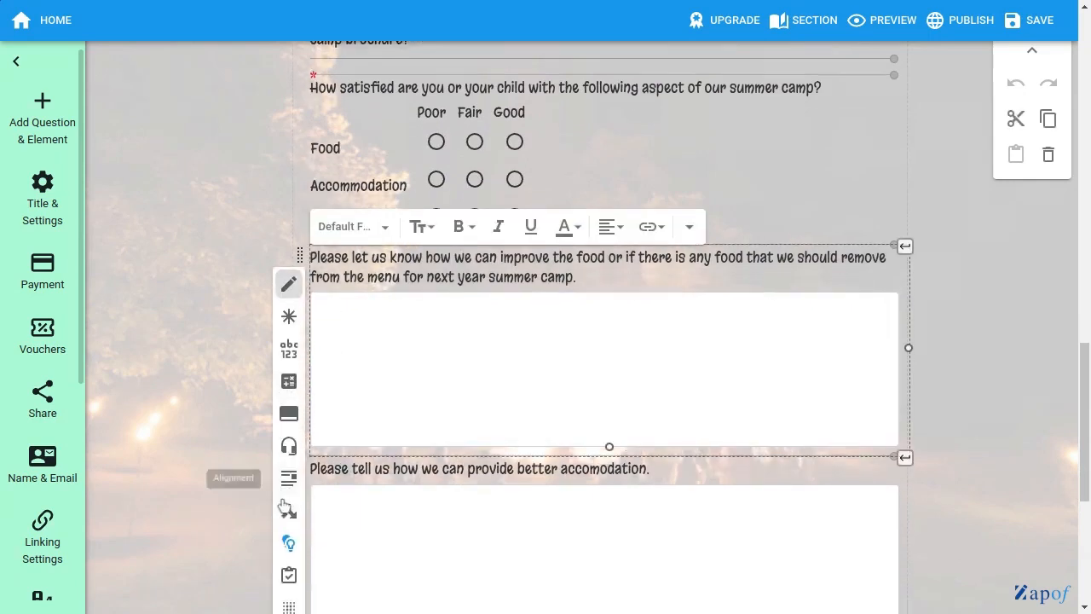
click(289, 471)
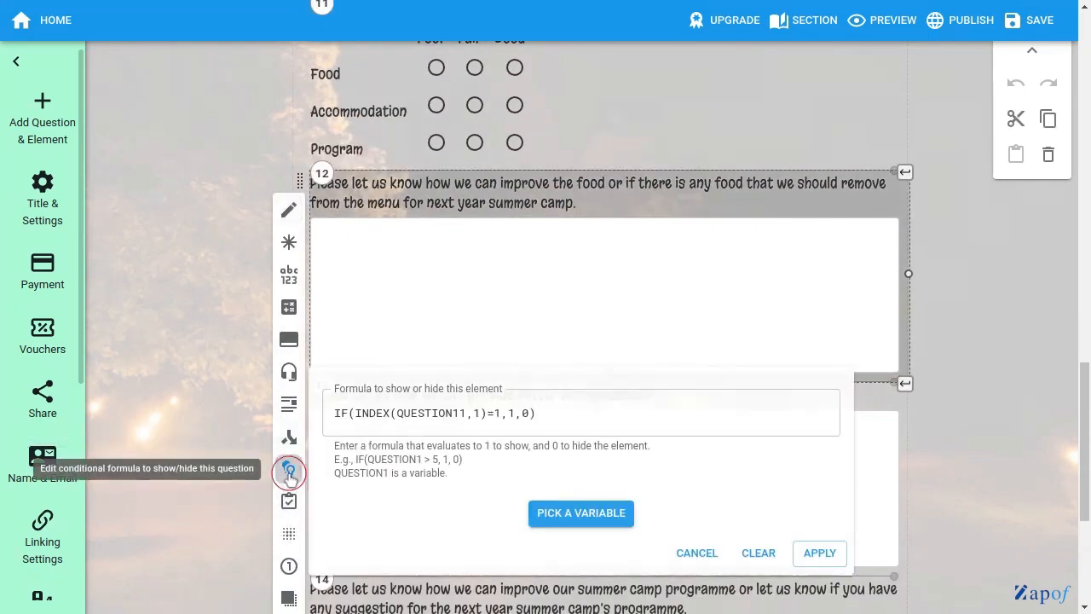
click(241, 488)
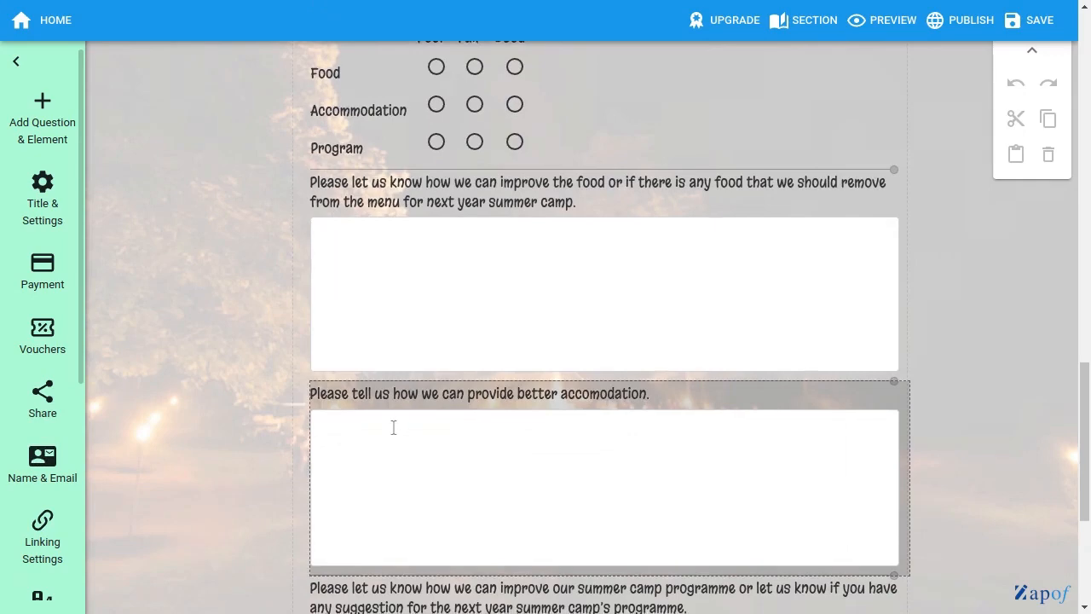
Inspect the show/hide formula of the question on providing better accommodation
scroll(400, 358, down, 2)
click(425, 285)
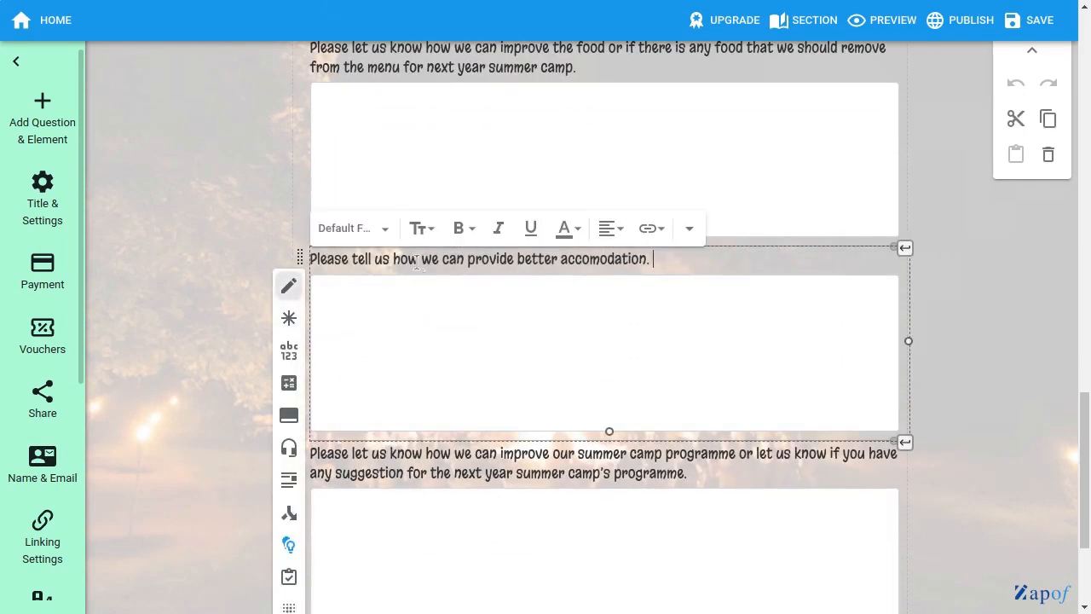
click(289, 546)
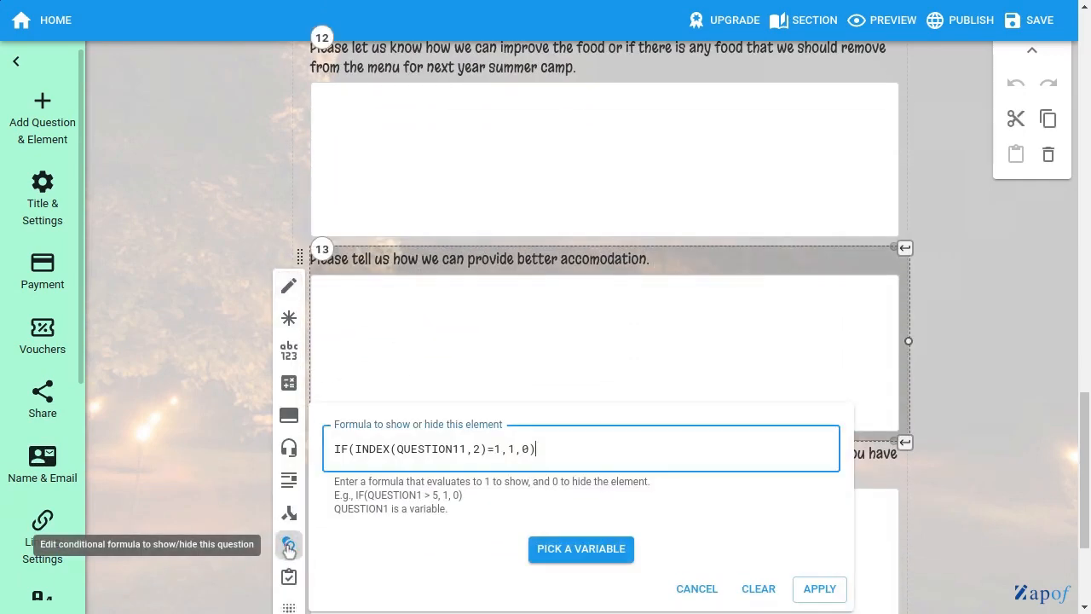
click(213, 481)
Inspect the show/hide formula of the question on improving the summer camp programme
scroll(212, 481, down, 3)
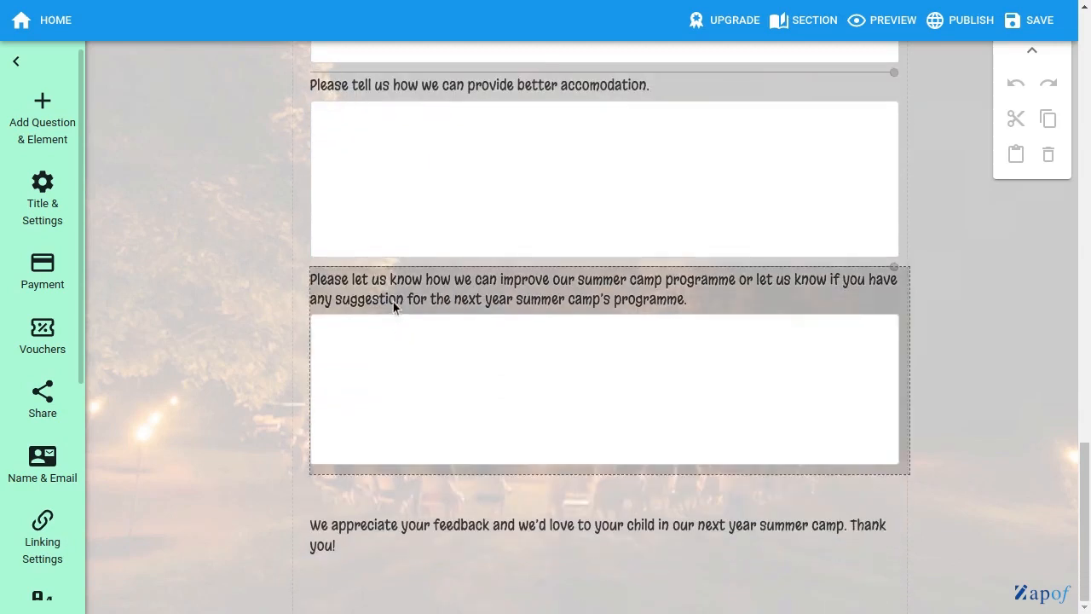
click(393, 302)
click(289, 565)
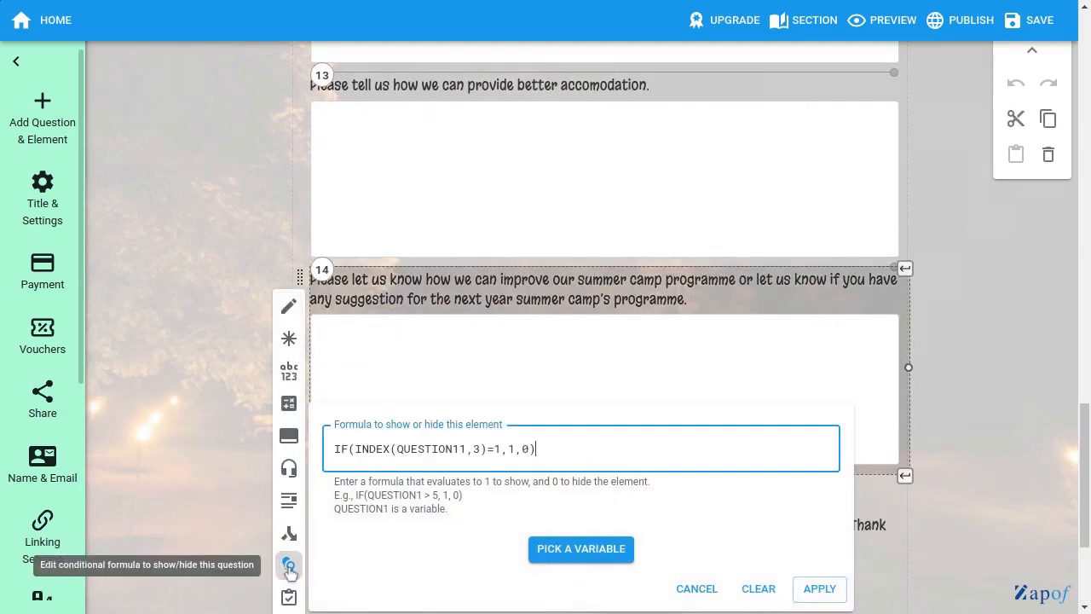
click(204, 478)
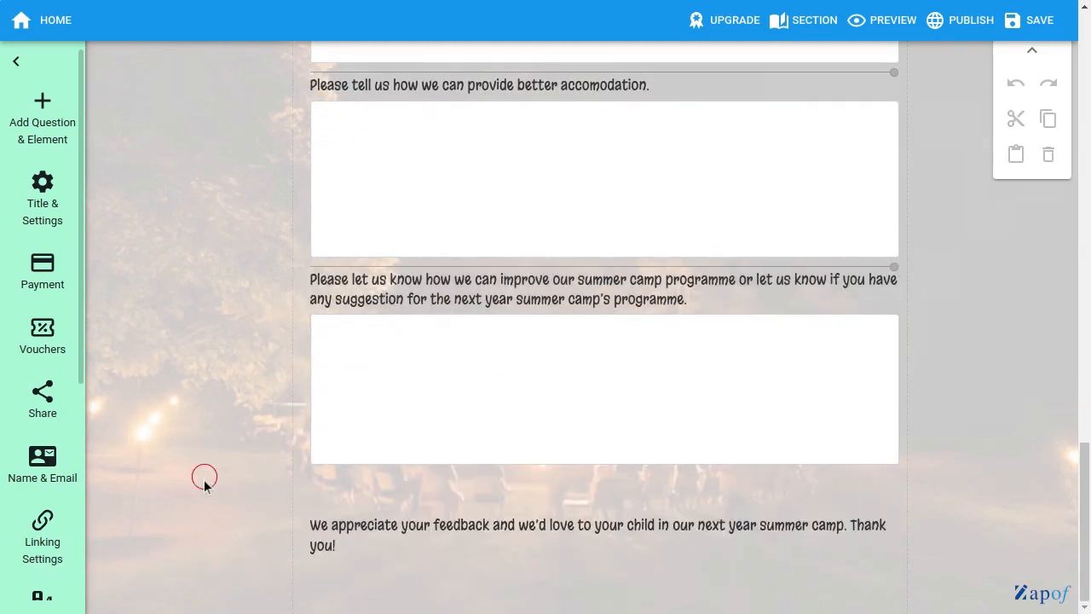
Enable Poll mode in the form's title and general settings
scroll(204, 487, up, 6)
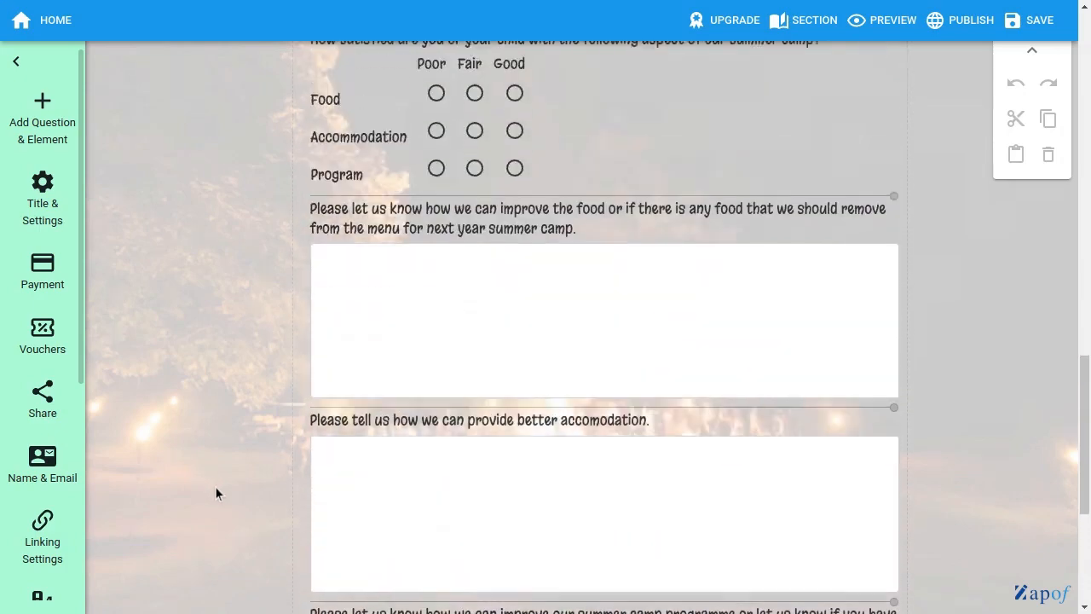
scroll(216, 489, up, 8)
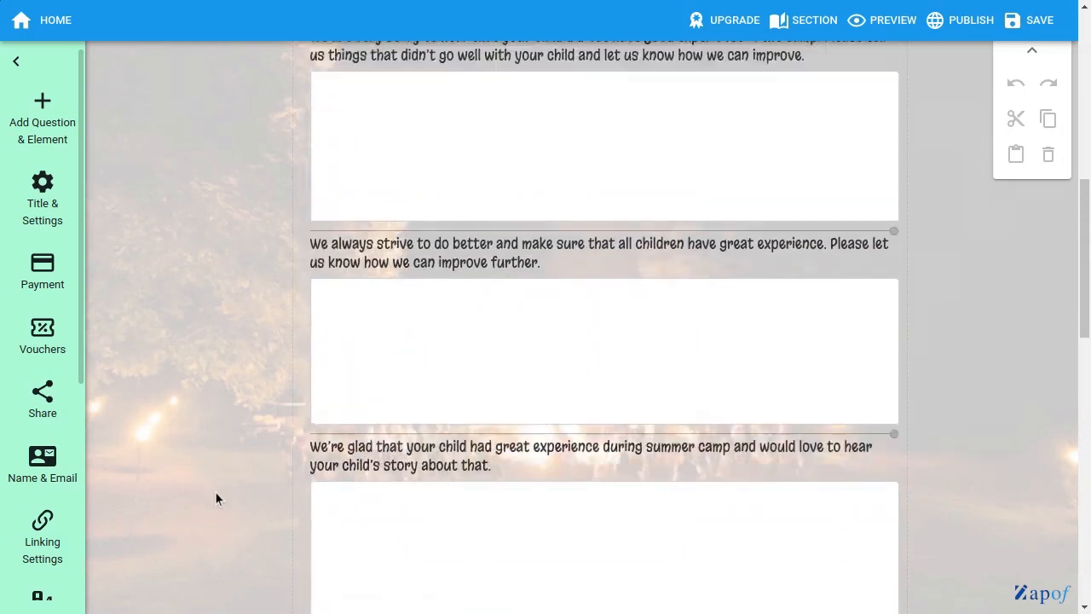
scroll(216, 493, up, 6)
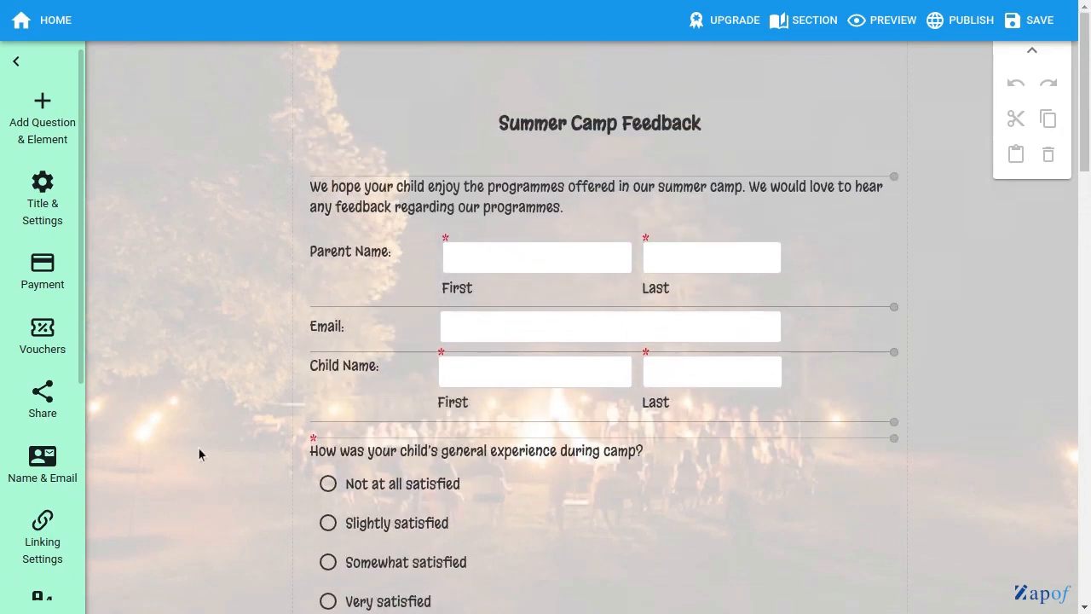
click(45, 220)
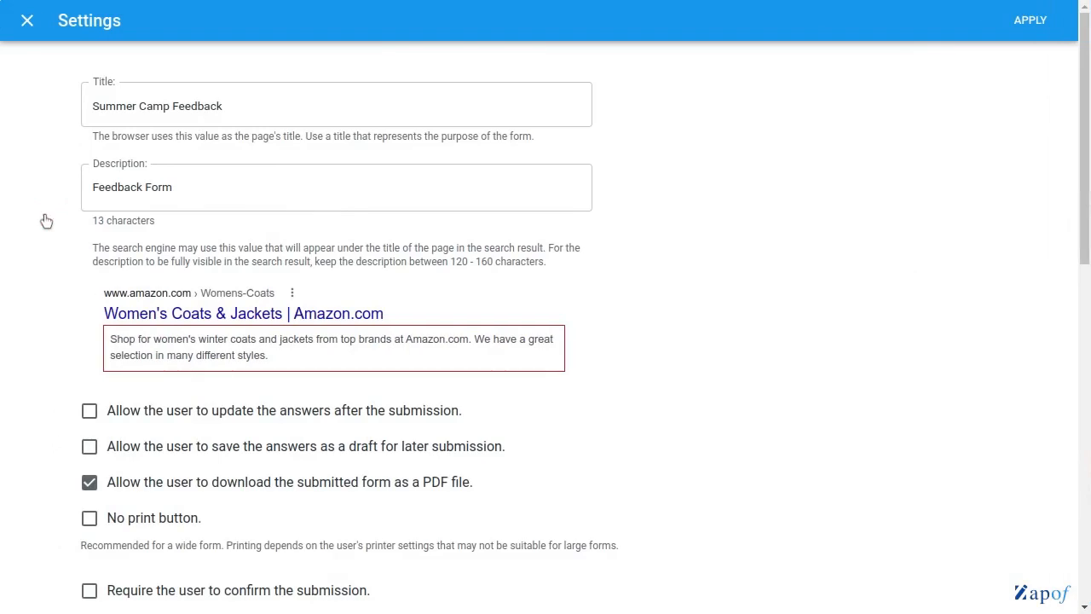
scroll(41, 239, down, 6)
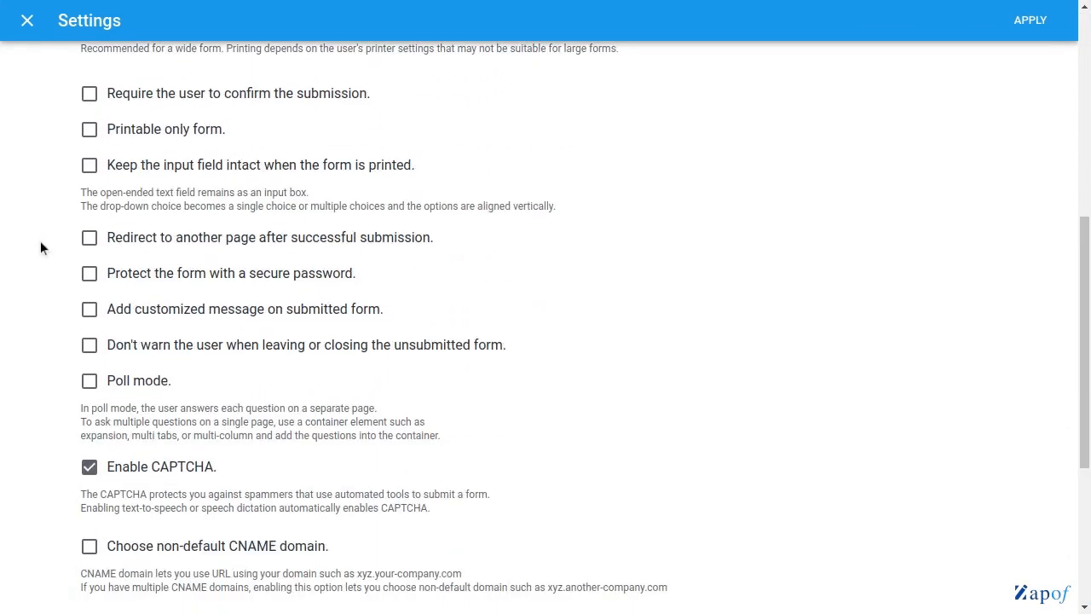
scroll(40, 240, down, 2)
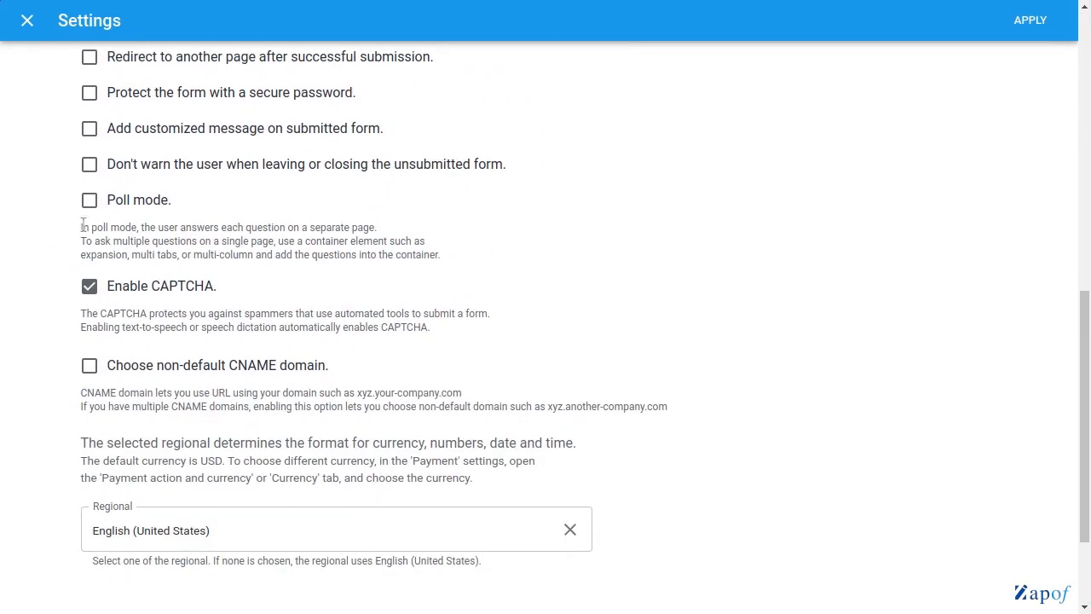
click(90, 201)
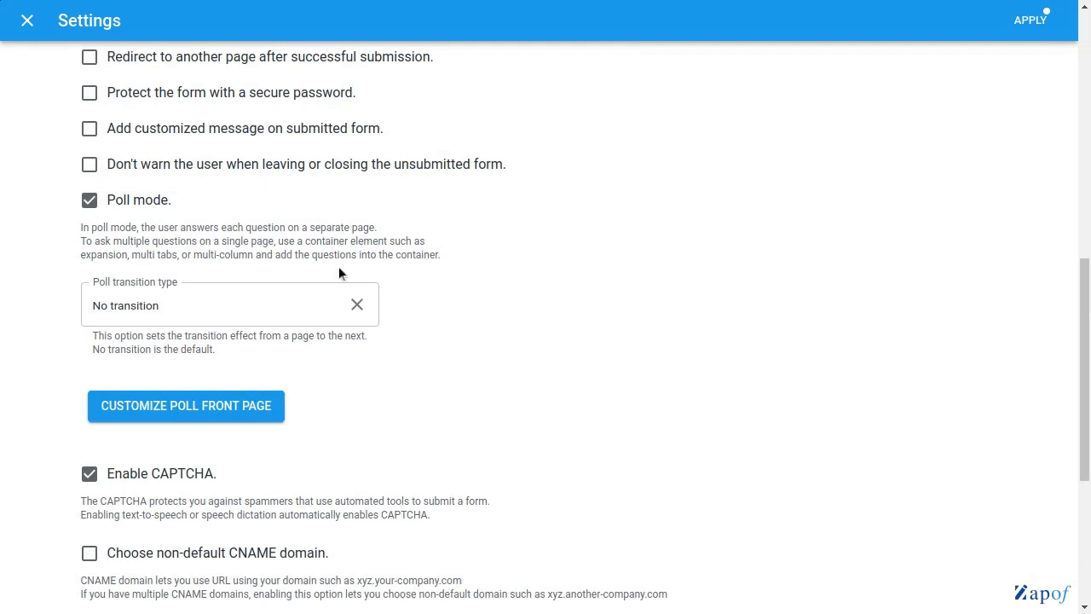
Set the poll transition type to Fade in/out and open the poll front page for customization
click(356, 305)
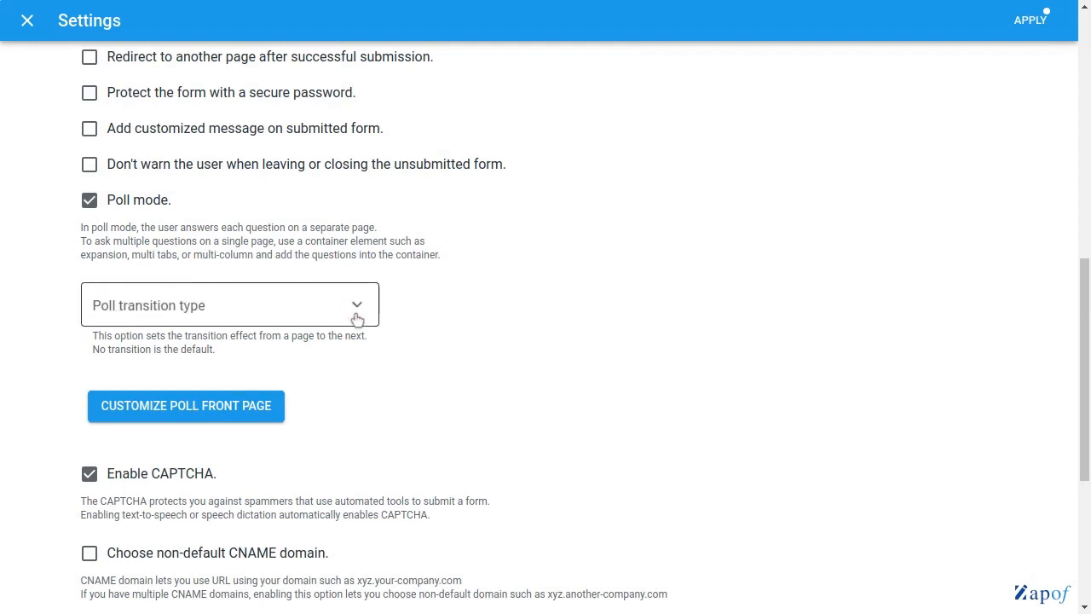
click(357, 317)
click(244, 397)
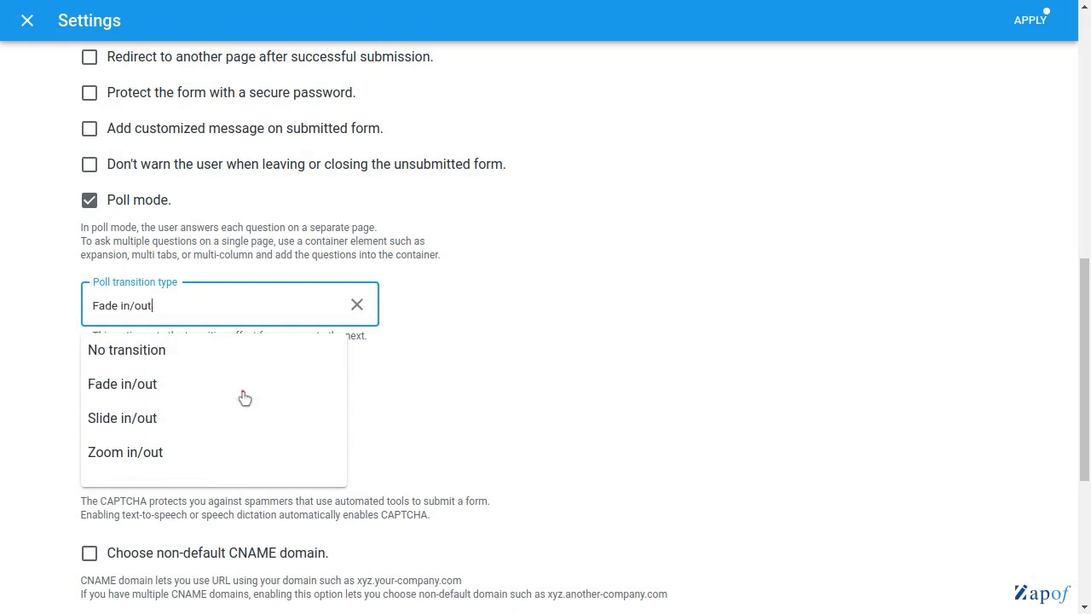
scroll(452, 382, down, 1)
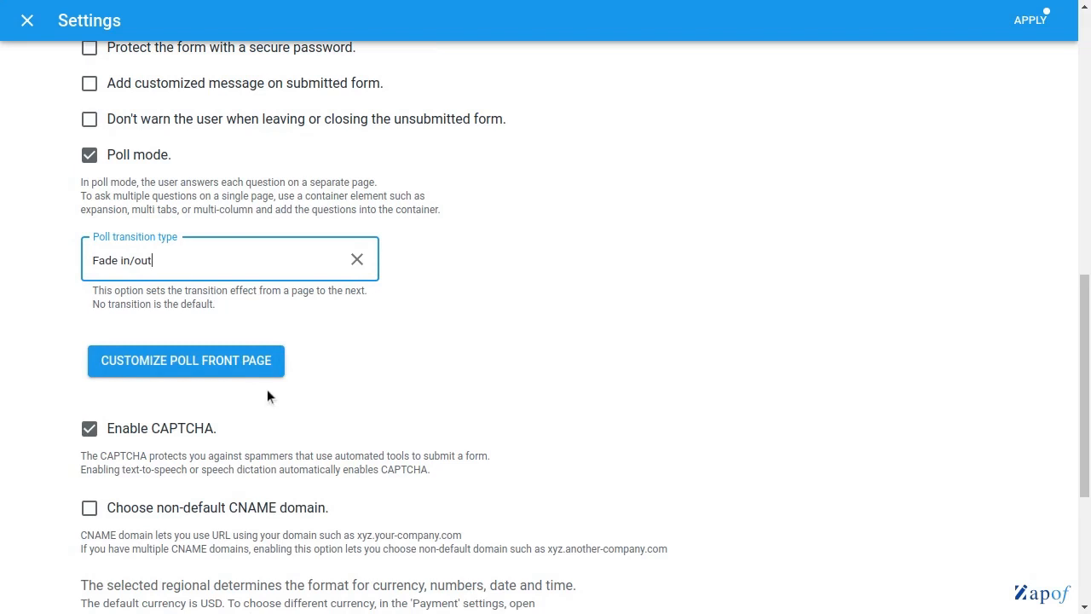
click(231, 373)
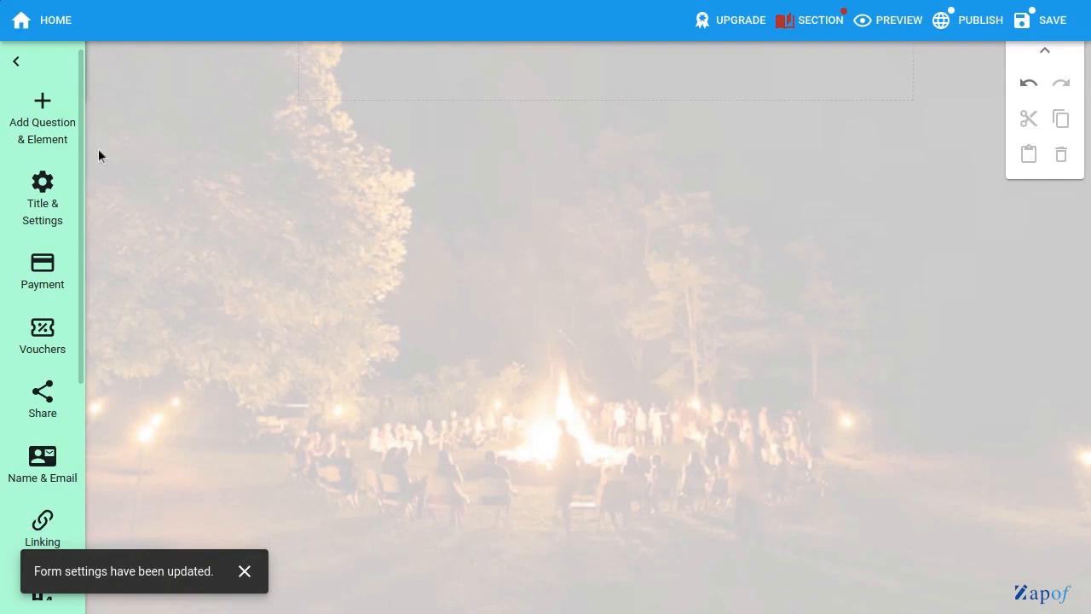
Add a text element to the poll front page and replace its placeholder with "Summer Camp Survey"
click(58, 132)
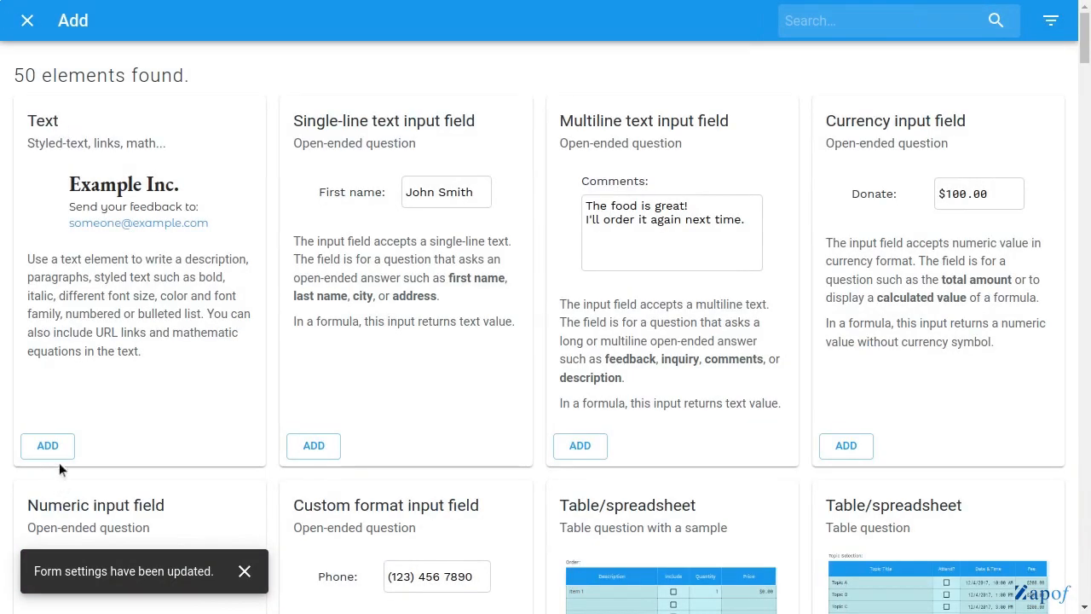
click(53, 452)
click(405, 91)
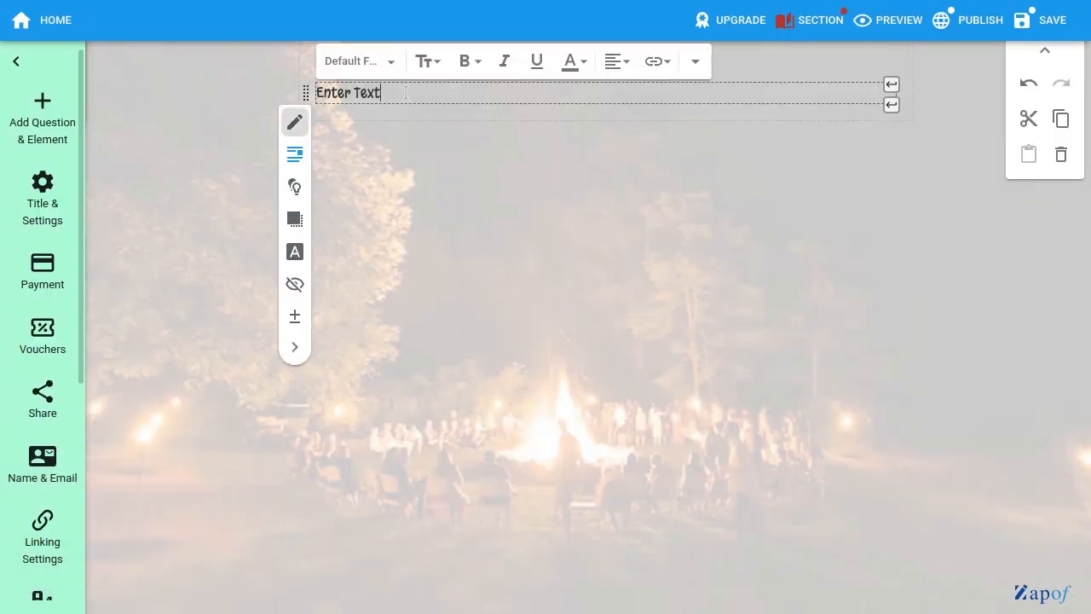
key(ctrl+a)
text(Summer Camp Survey)
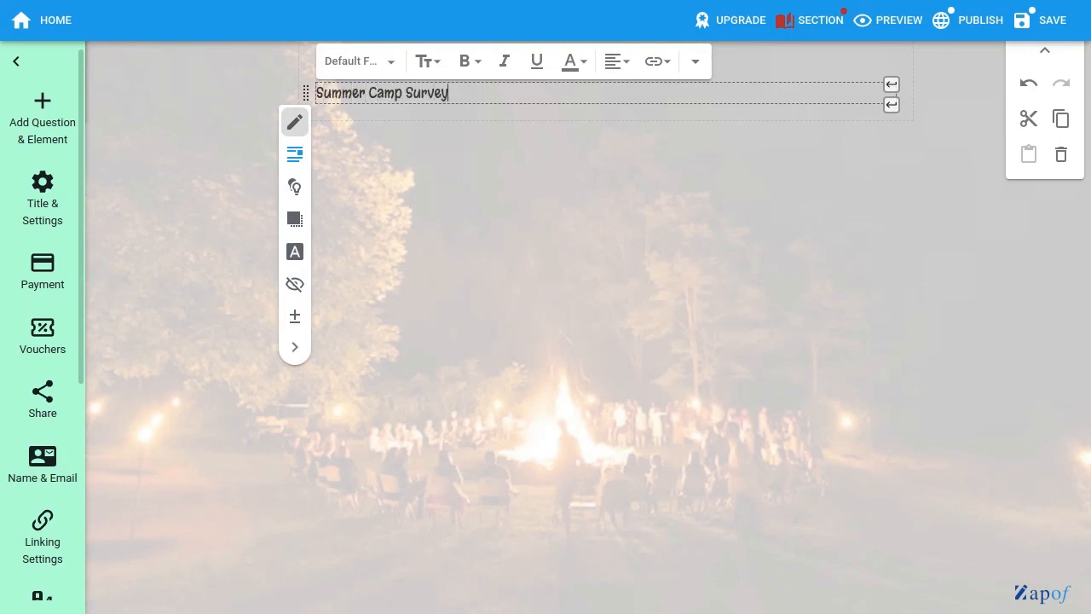
Format the "Summer Camp Survey" text as a centred Heading 1 and append a line break after it
key(ctrl+a)
click(695, 62)
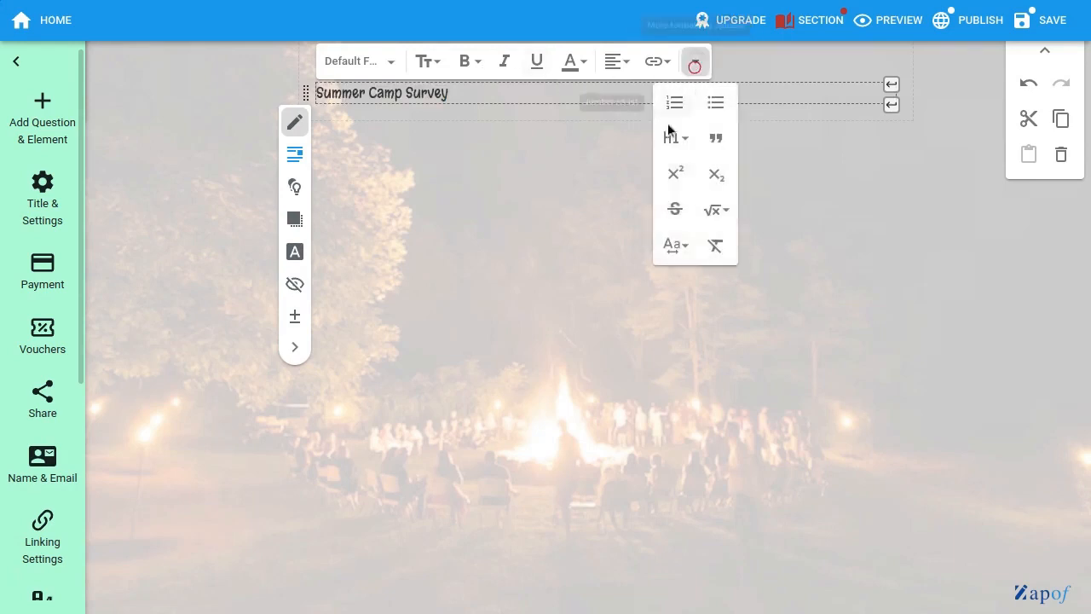
click(678, 139)
click(693, 108)
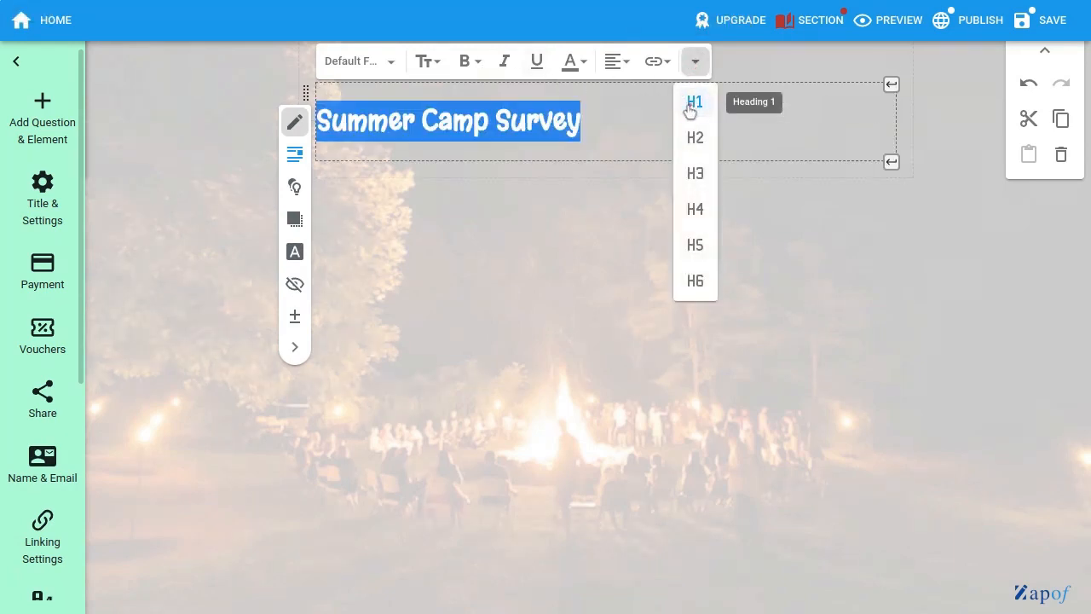
click(617, 61)
click(617, 137)
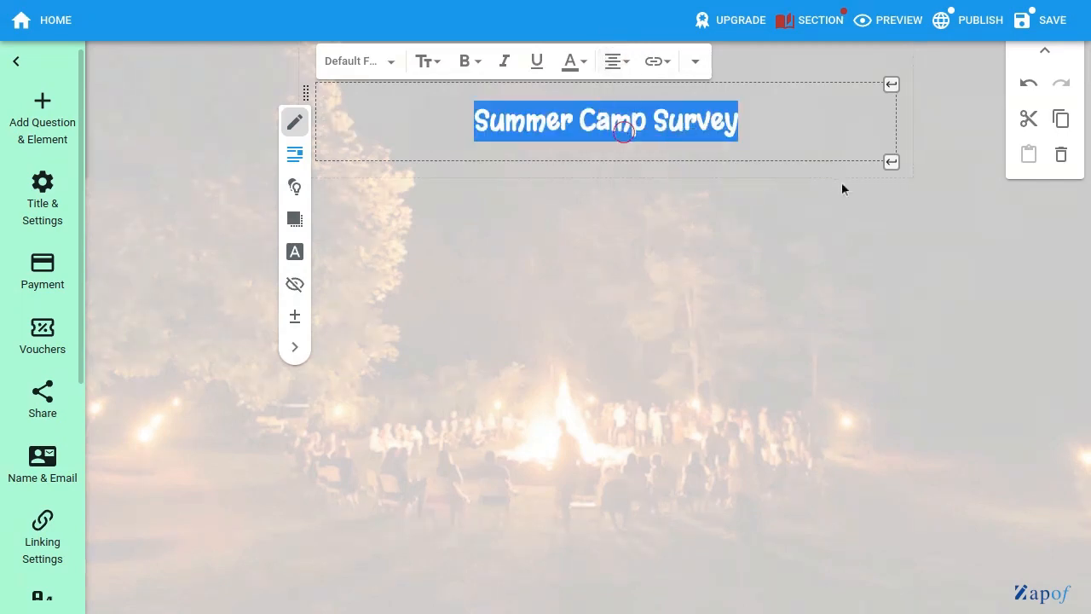
click(893, 164)
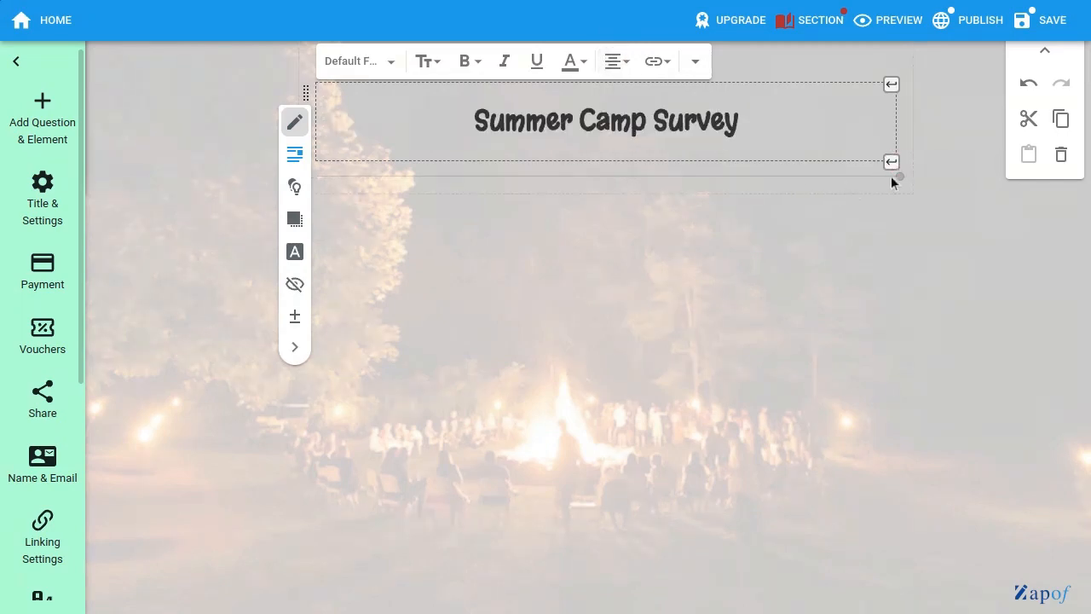
Add a centre-aligned text element below the heading reading "What parents really think about our camp"
click(47, 116)
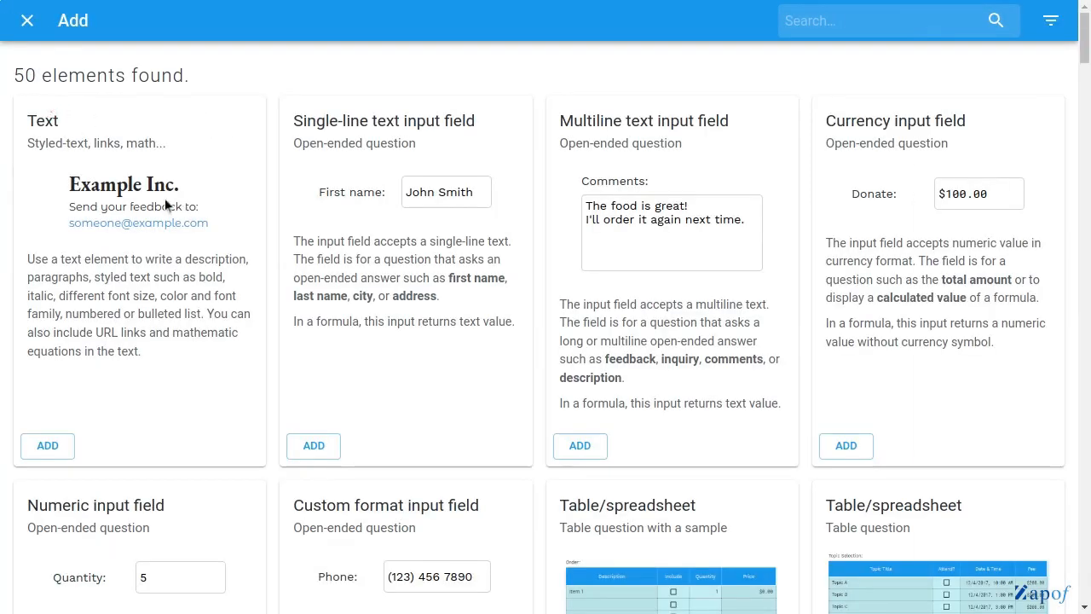
click(64, 446)
click(457, 186)
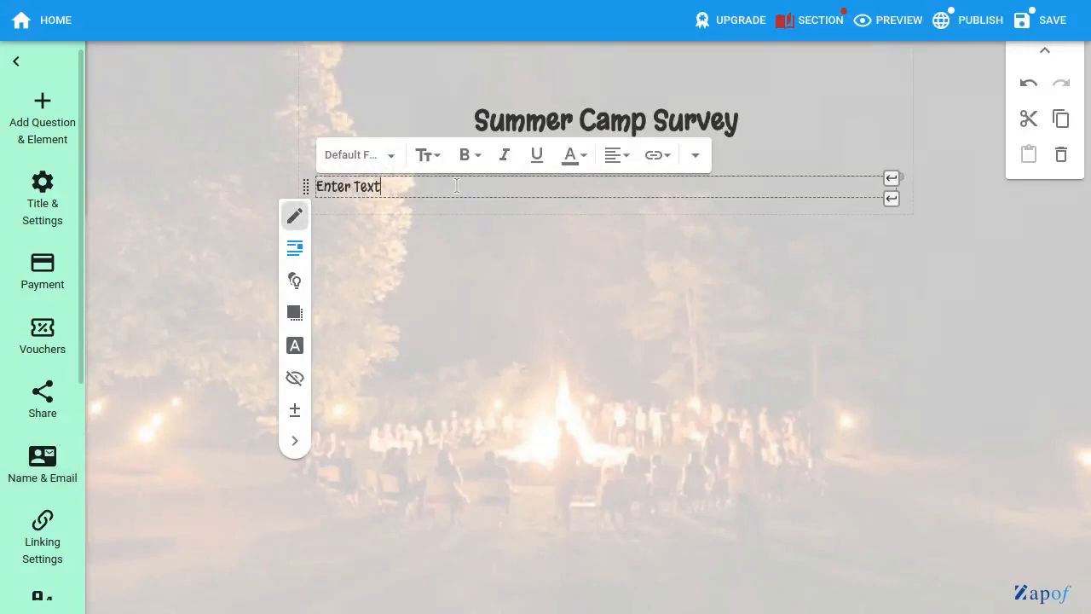
click(617, 156)
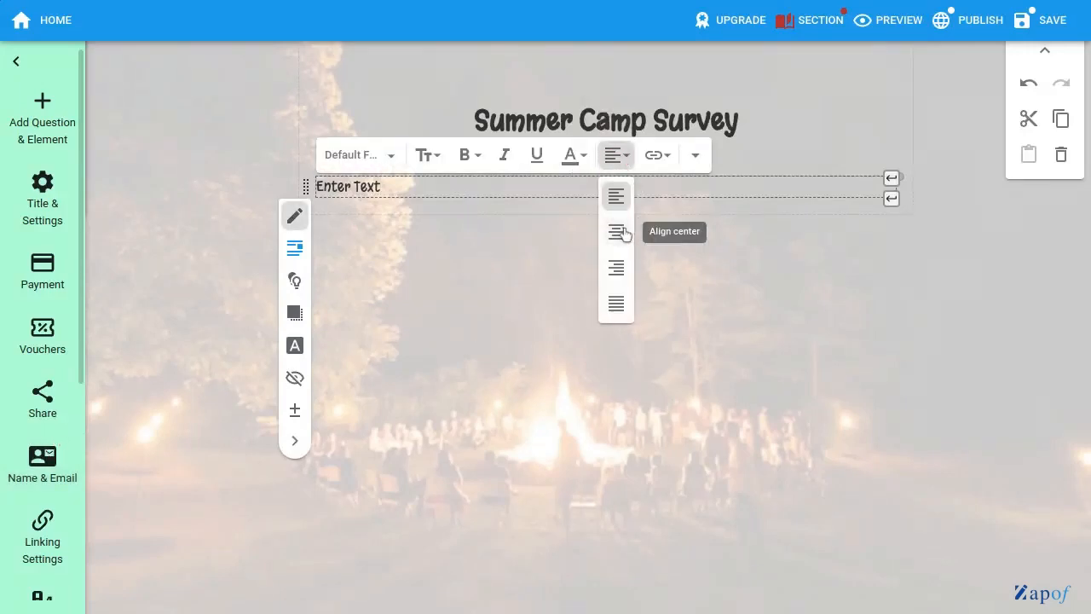
click(623, 230)
key(ctrl+a)
text(Wh)
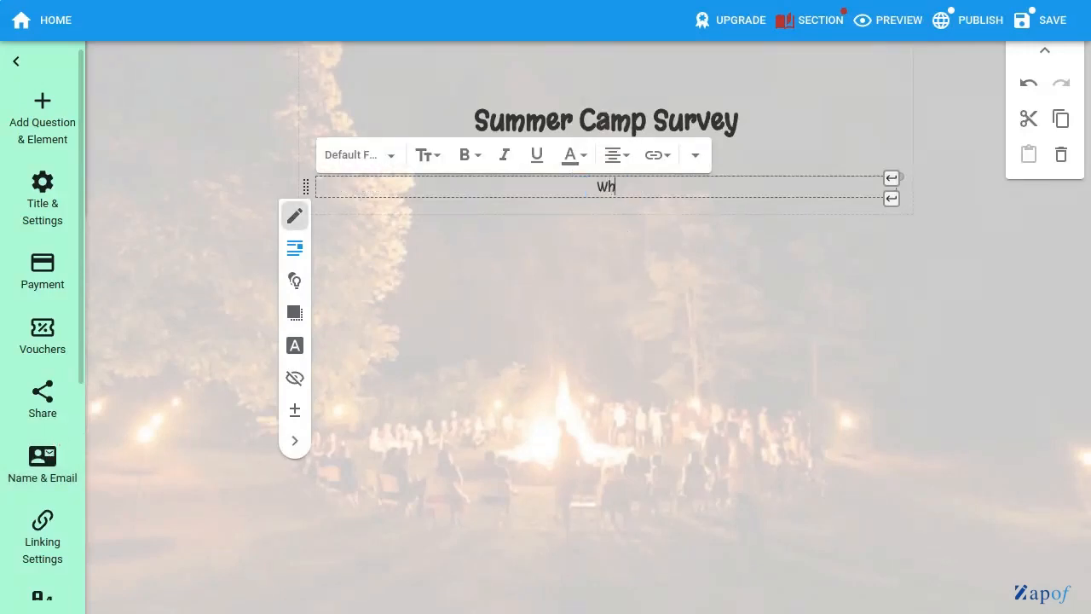
text(at parents re)
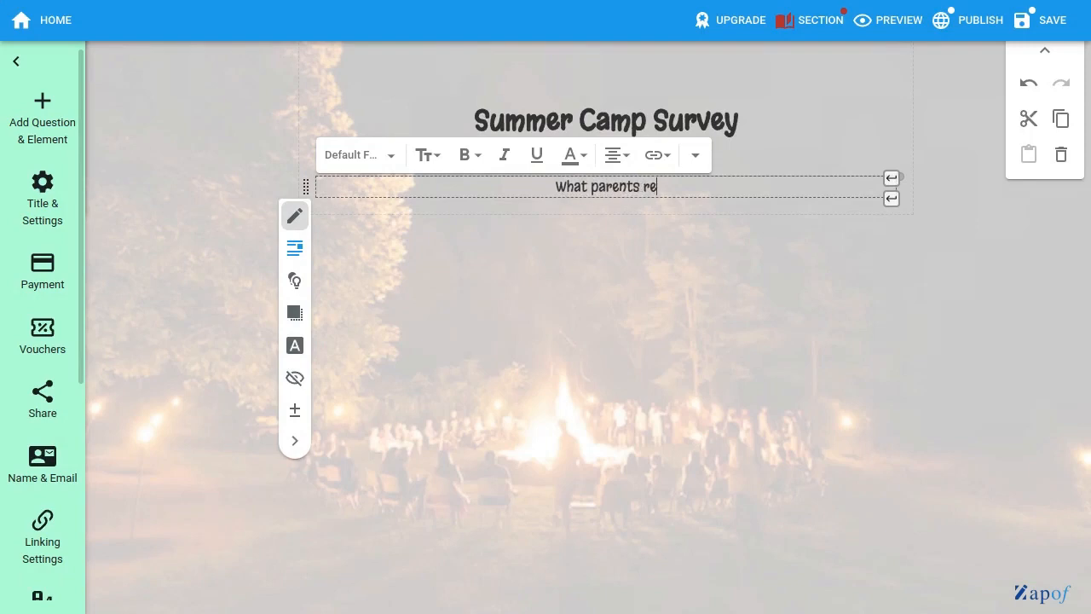
text(ally think about our)
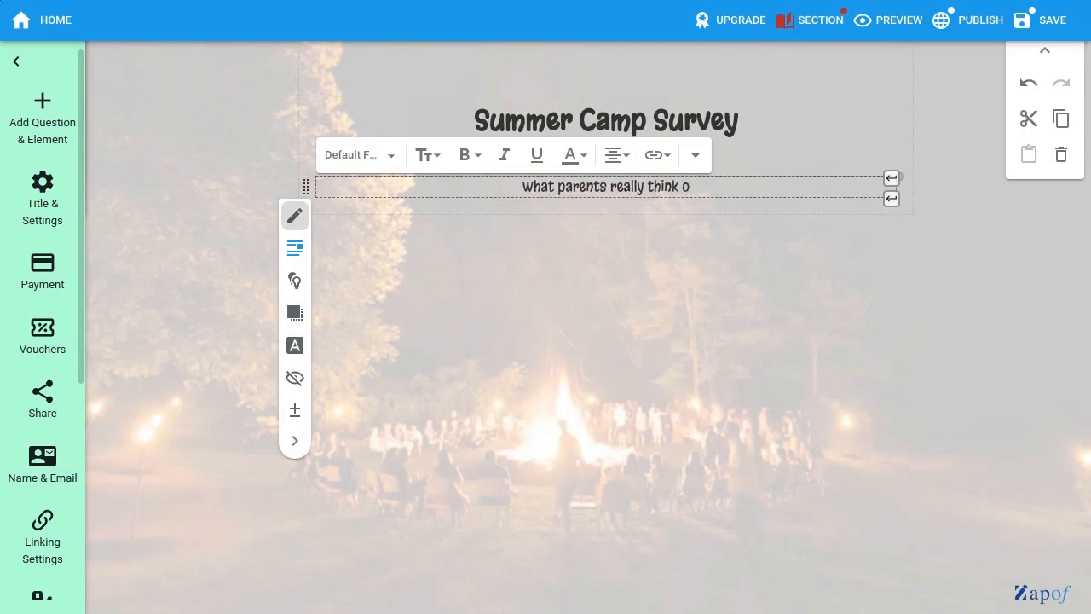
text( camp)
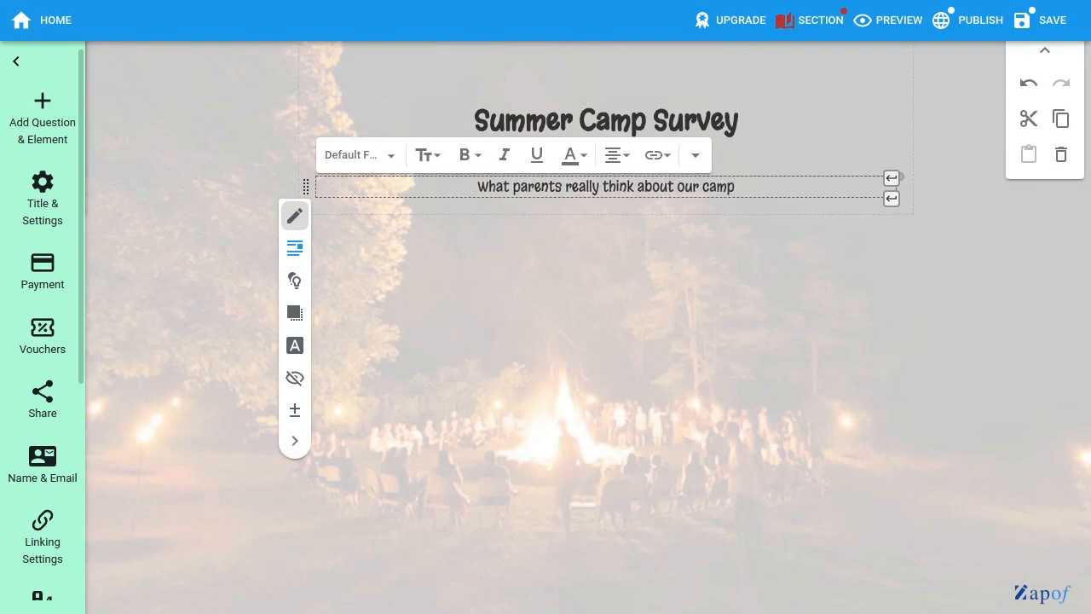
Append a line break after the "What parents really think about our camp" text
click(623, 226)
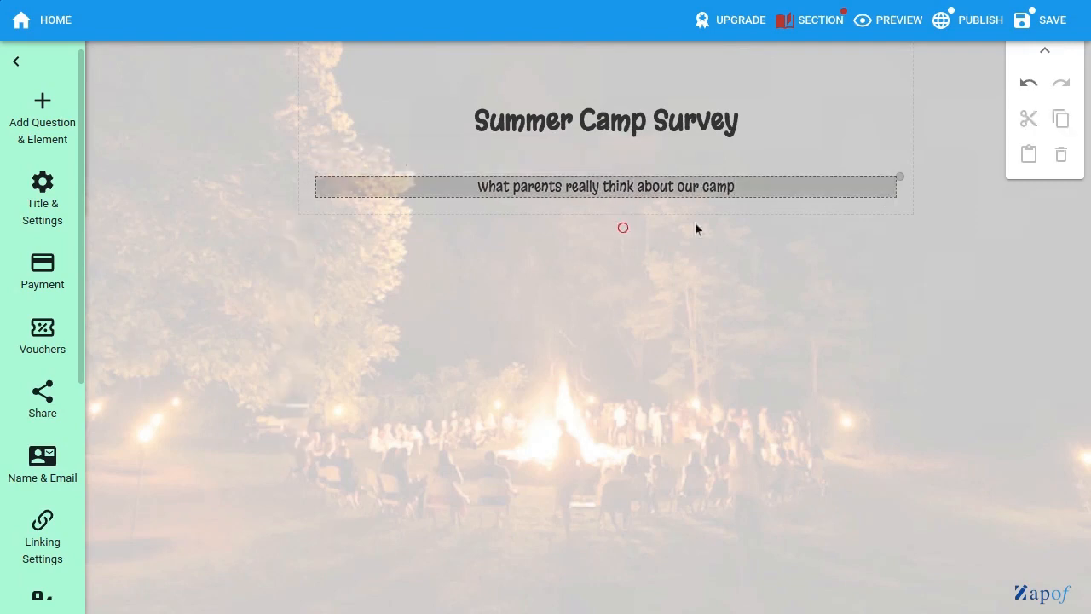
click(892, 194)
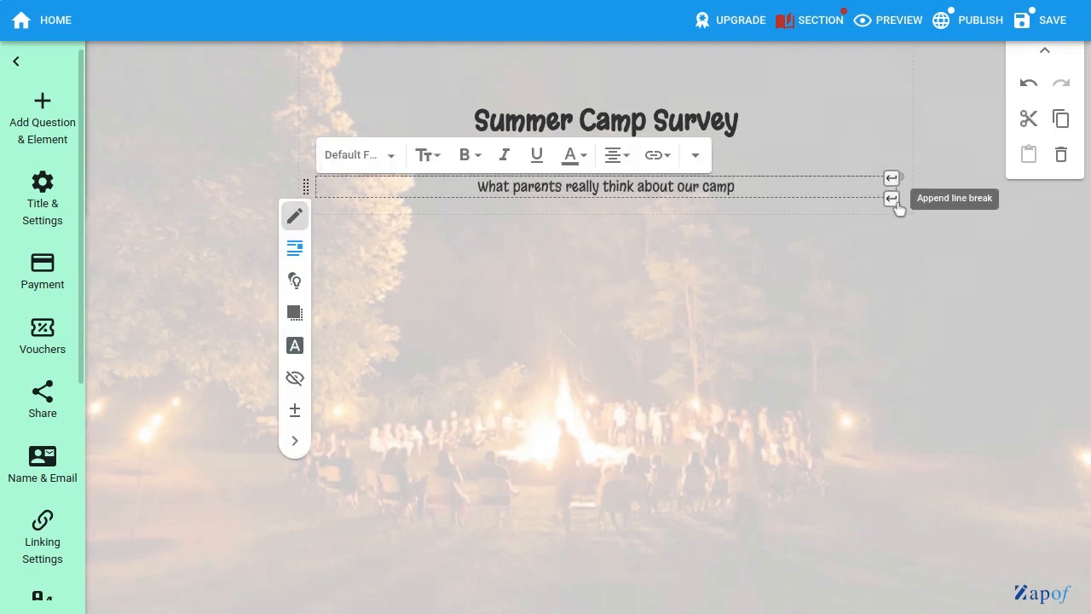
click(893, 198)
click(899, 213)
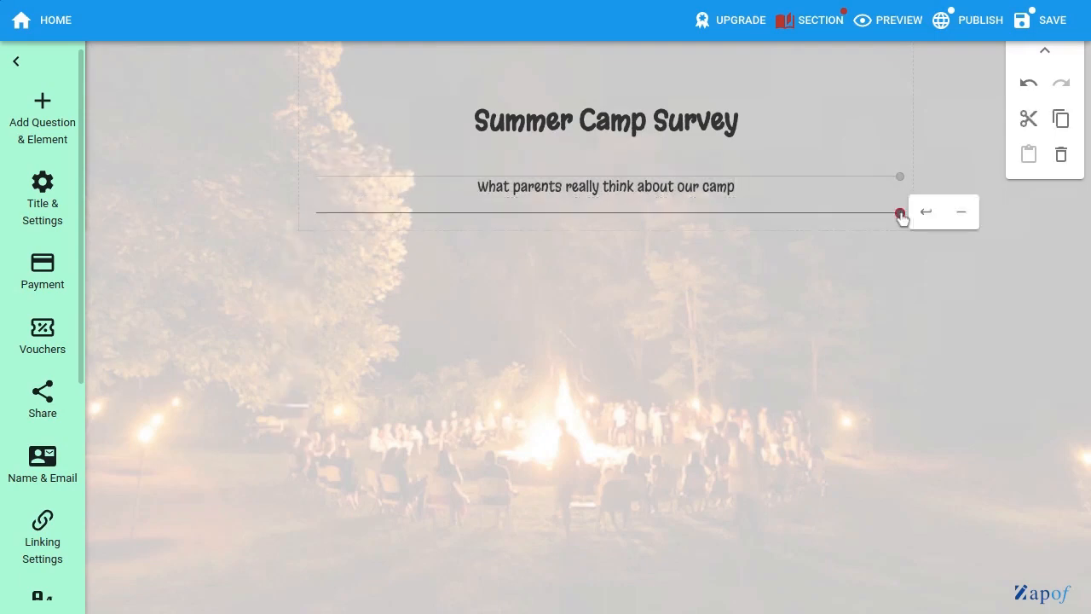
Search the elements for "image" and add the Image media element below the subtitle
click(34, 132)
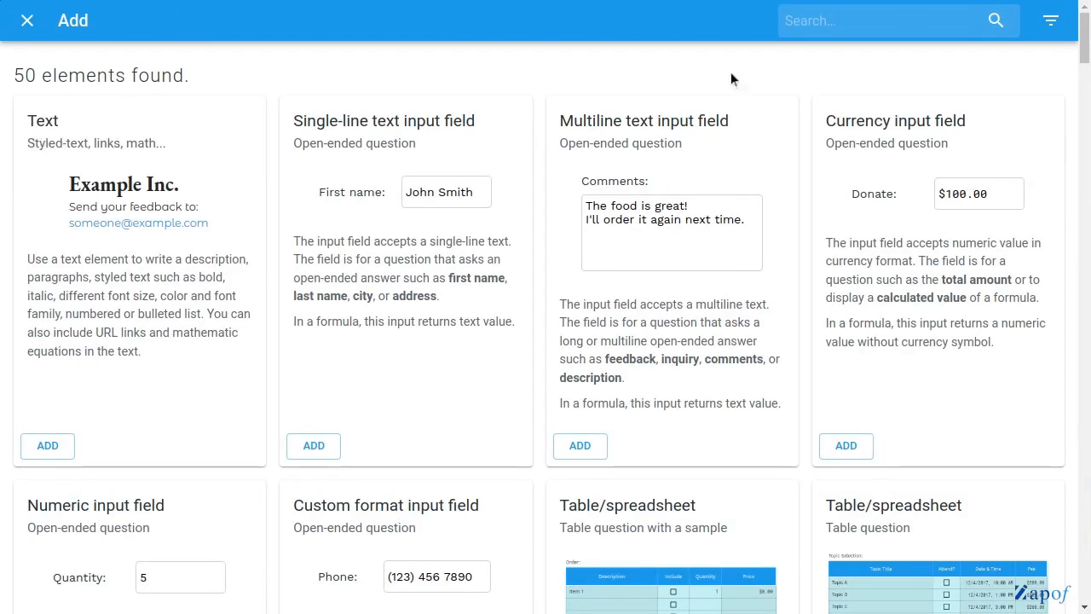
click(852, 19)
text(image)
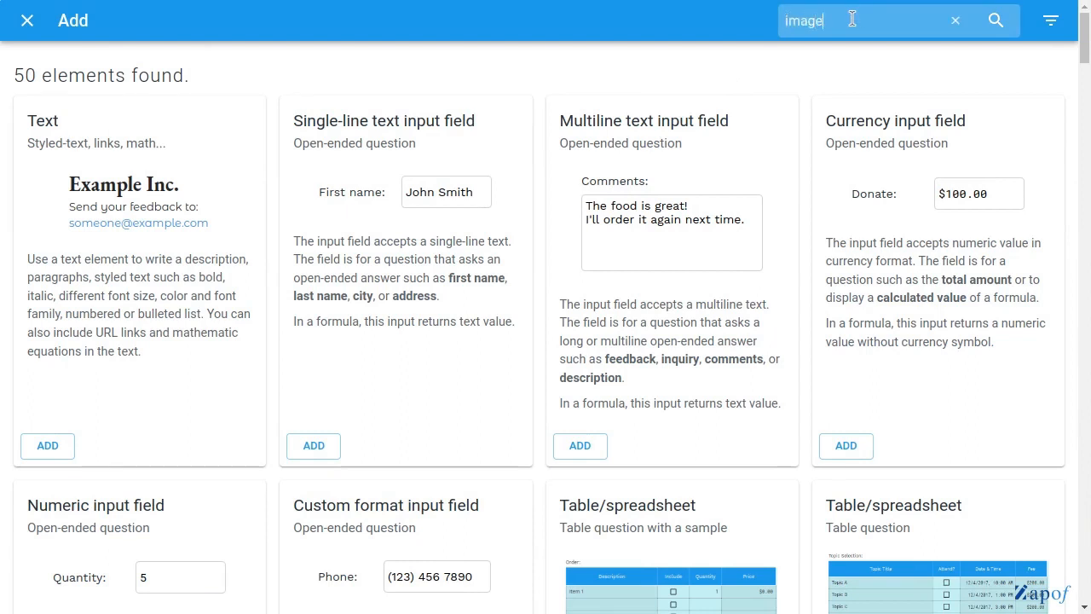
scroll(582, 490, down, 1)
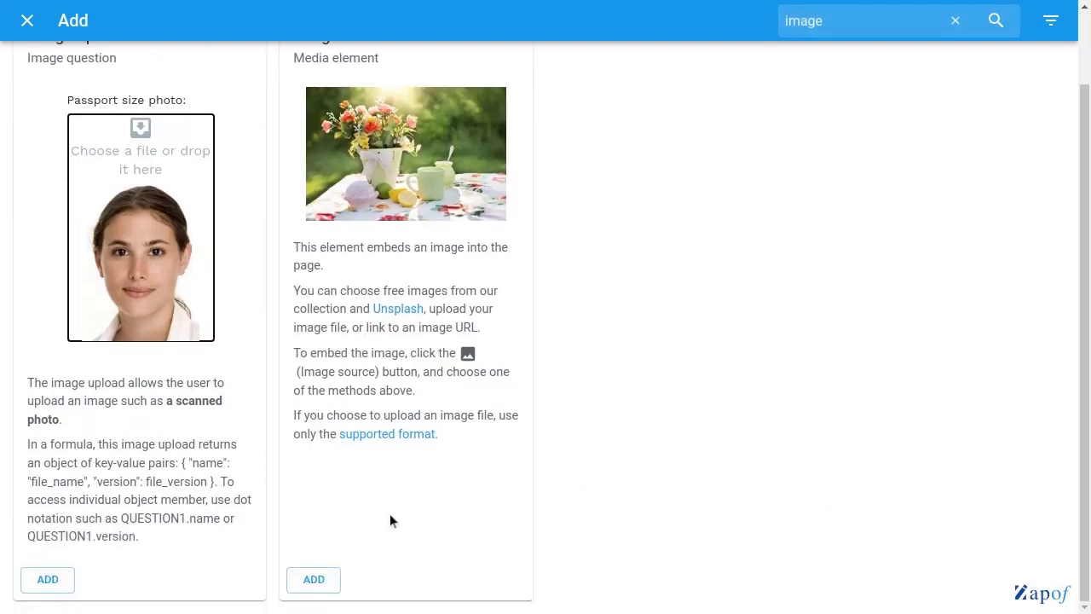
click(313, 580)
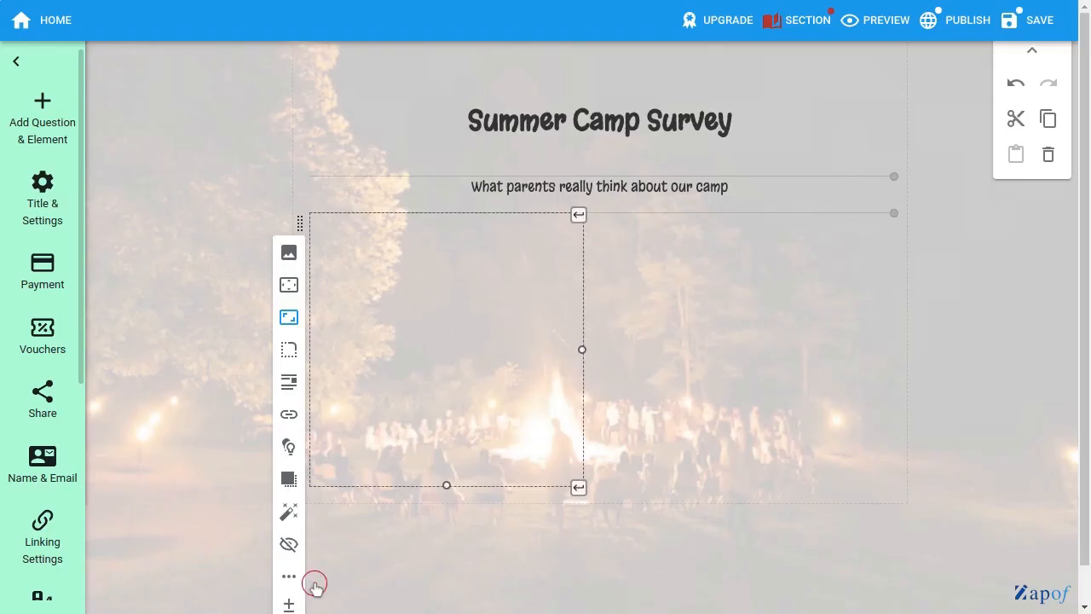
Search Unsplash for "summer camp" and use the photo of backpackers walking through a forest as the image source
click(289, 255)
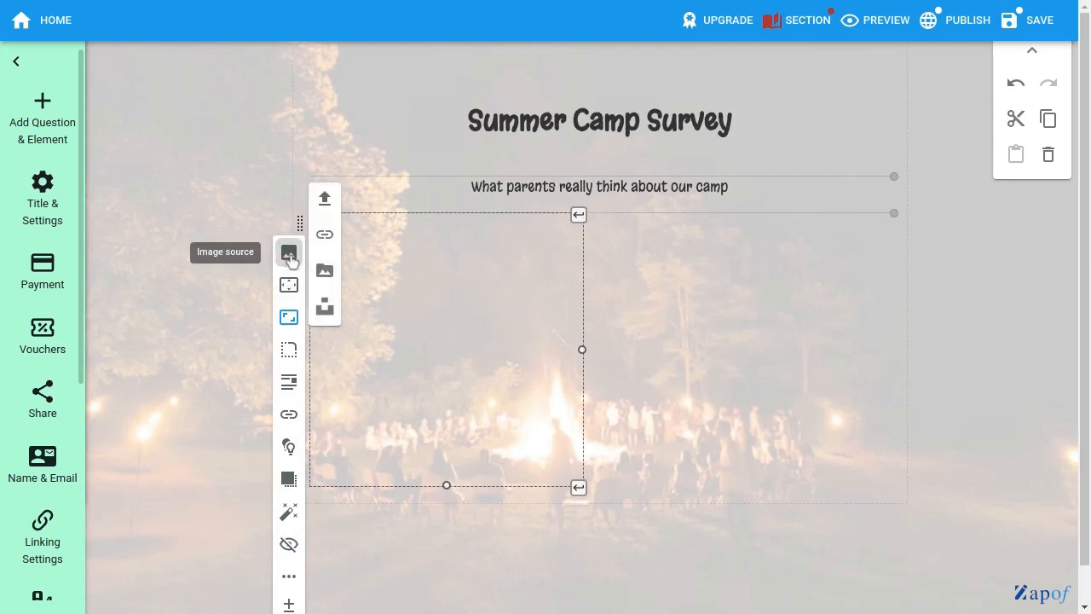
click(325, 307)
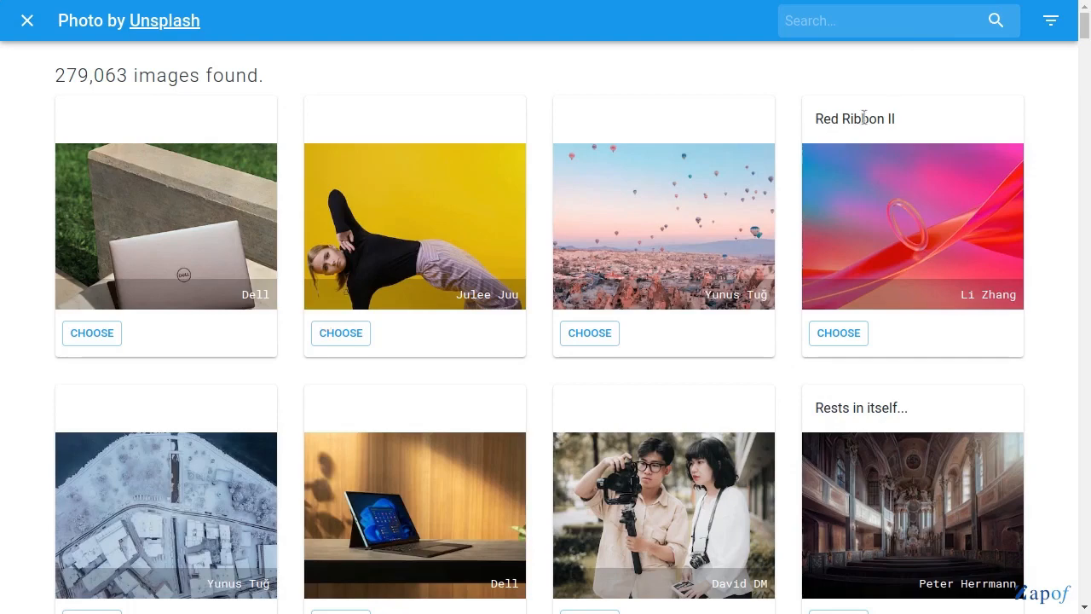
click(811, 20)
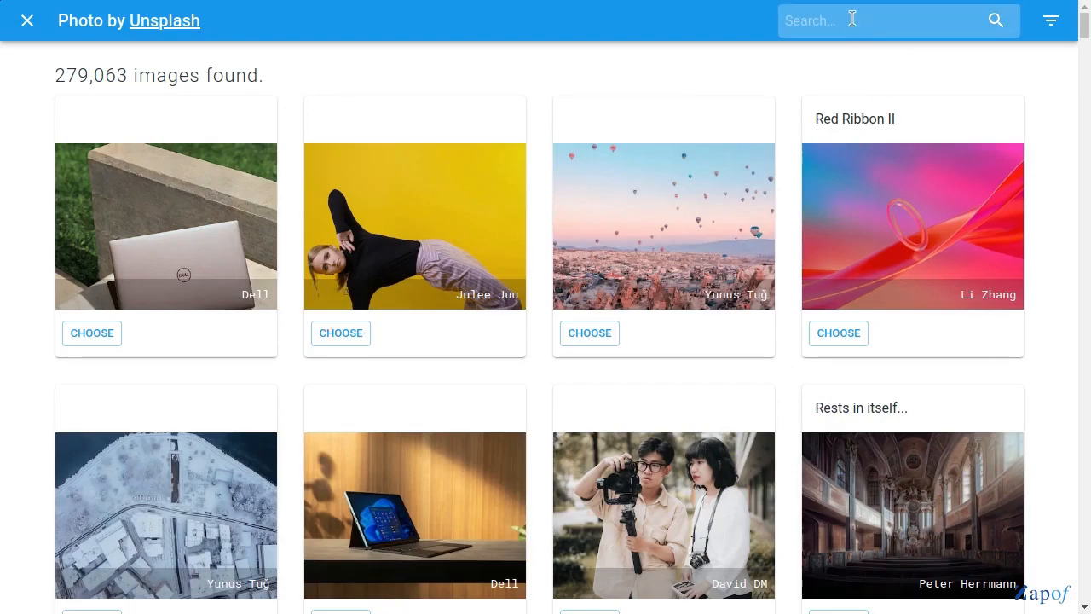
text(summer camp)
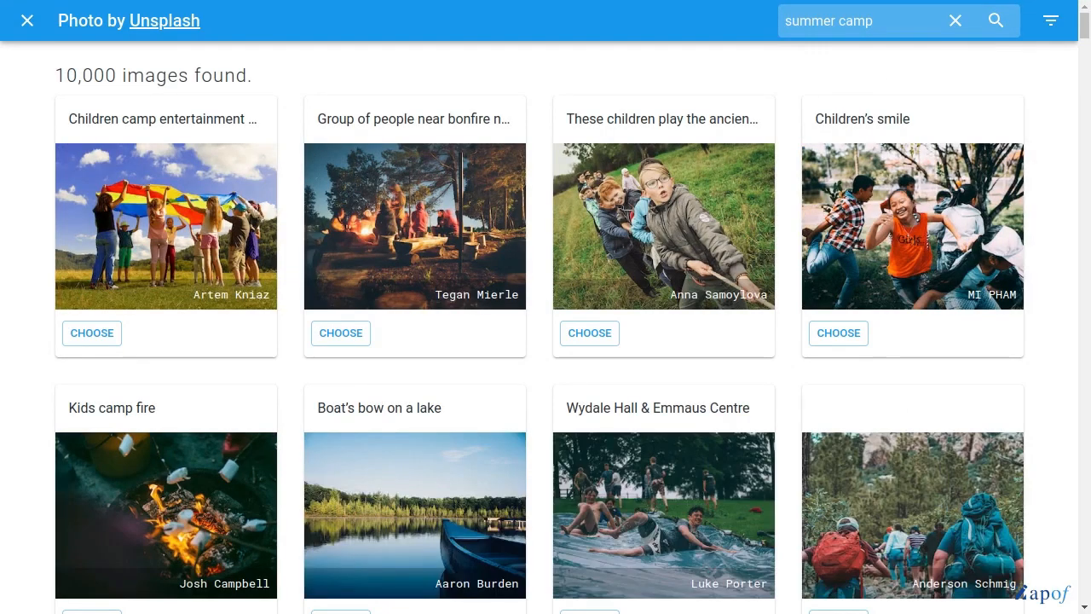
scroll(789, 483, down, 1)
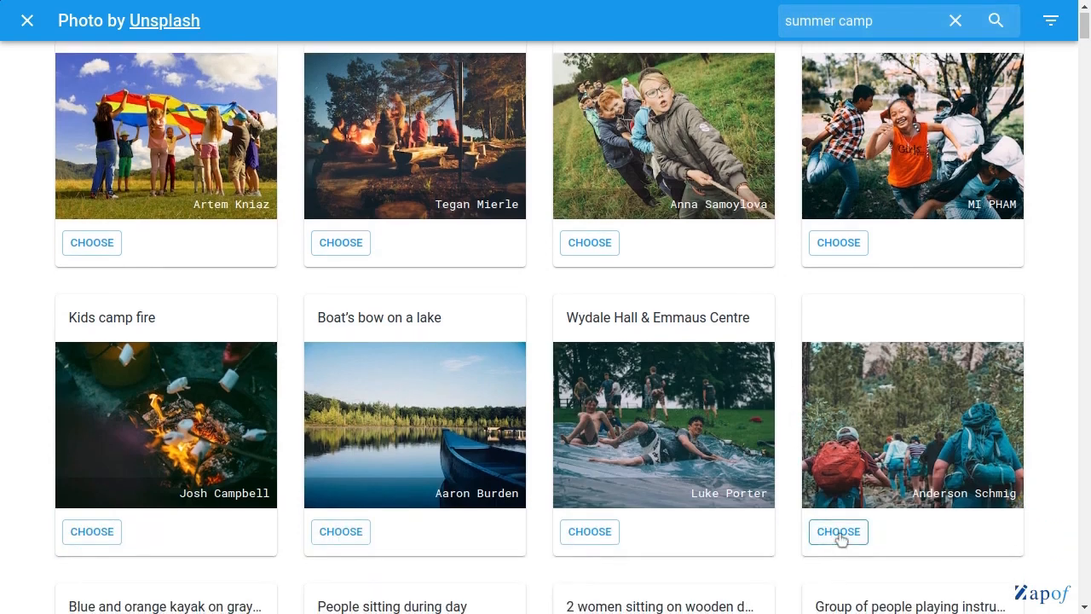
click(839, 528)
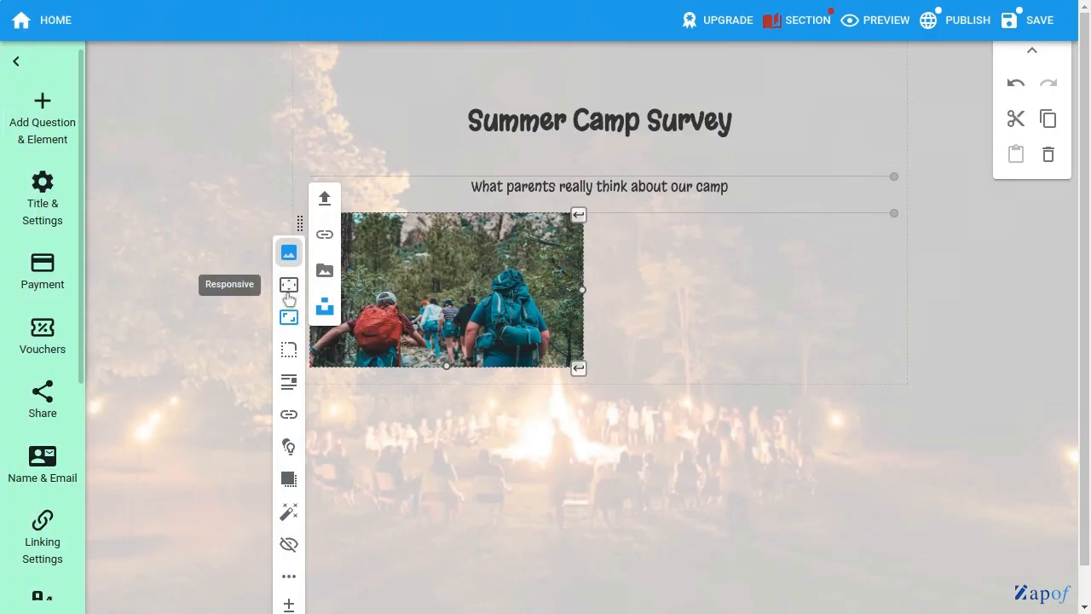
Make the hikers image responsive with rounded corners and append a line break after it
click(289, 292)
click(289, 349)
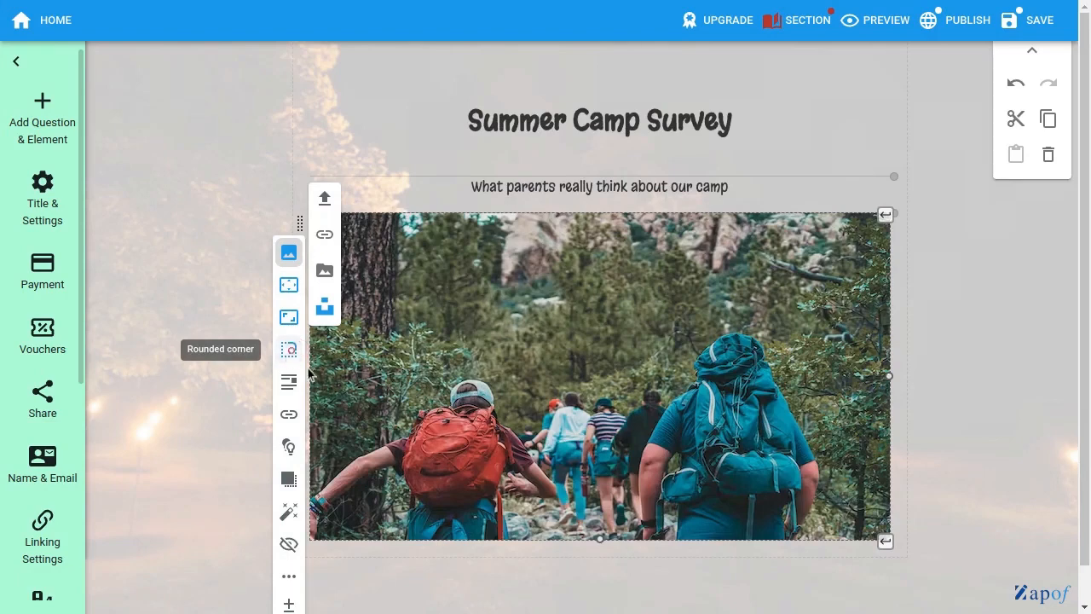
click(888, 542)
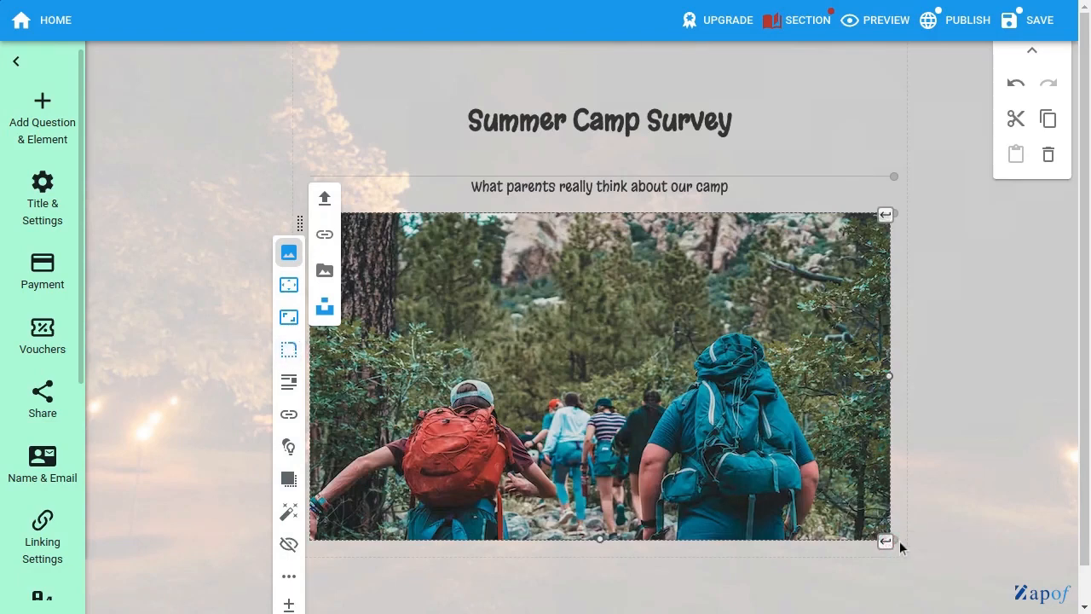
click(898, 541)
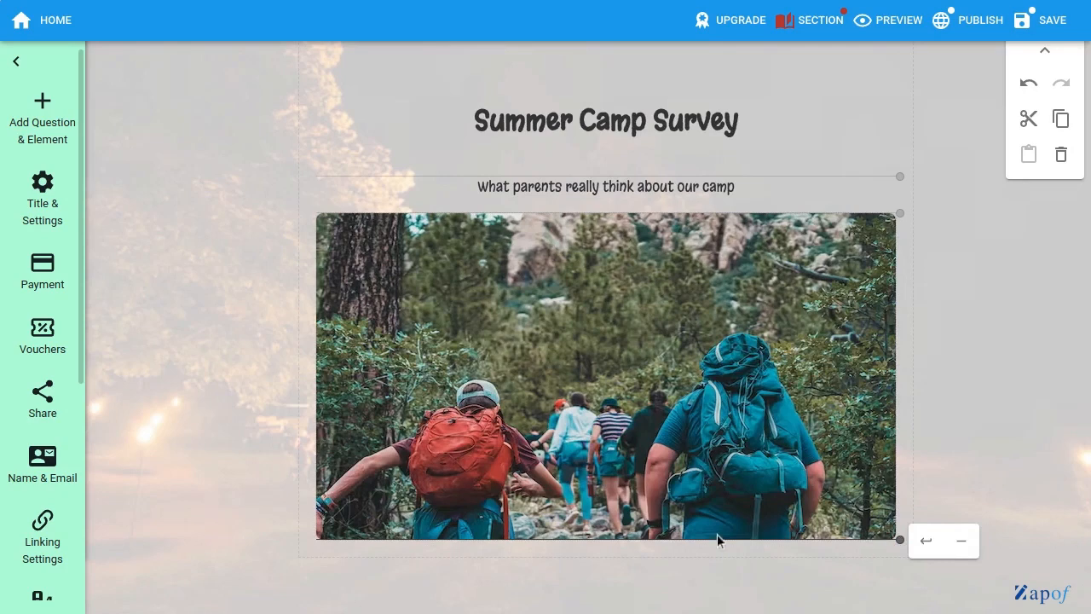
Search the elements for "poll", add the poll START button below the image, and publish the form
click(47, 120)
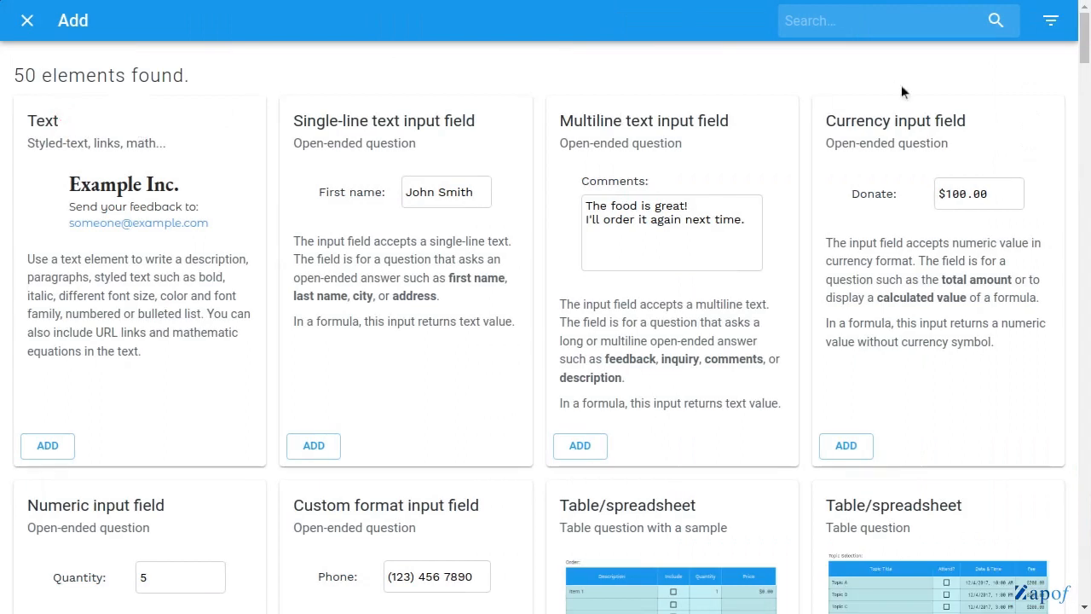
click(899, 23)
text(poll)
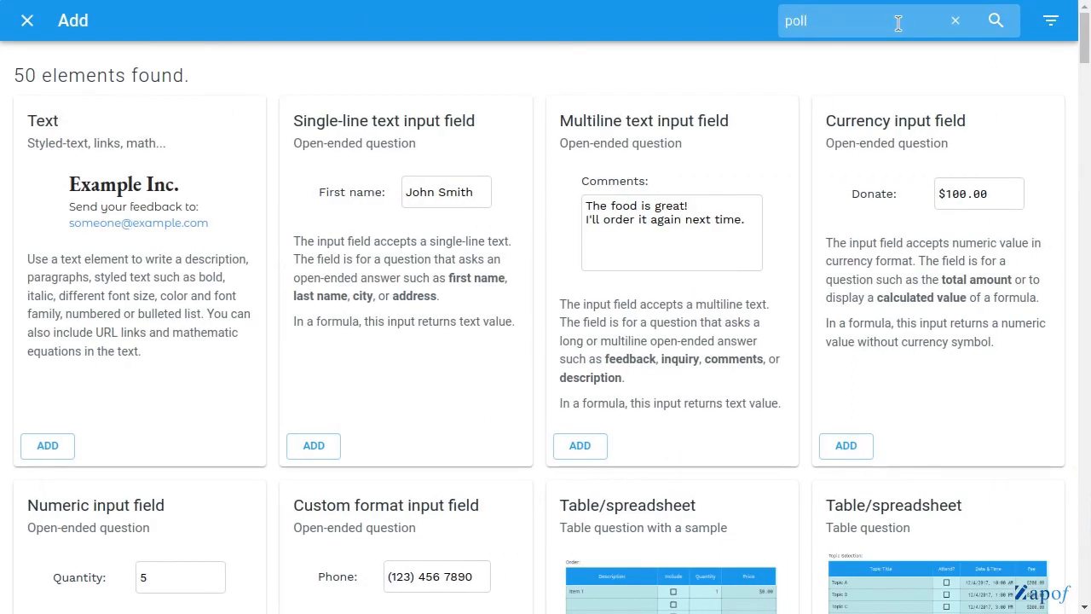
click(51, 522)
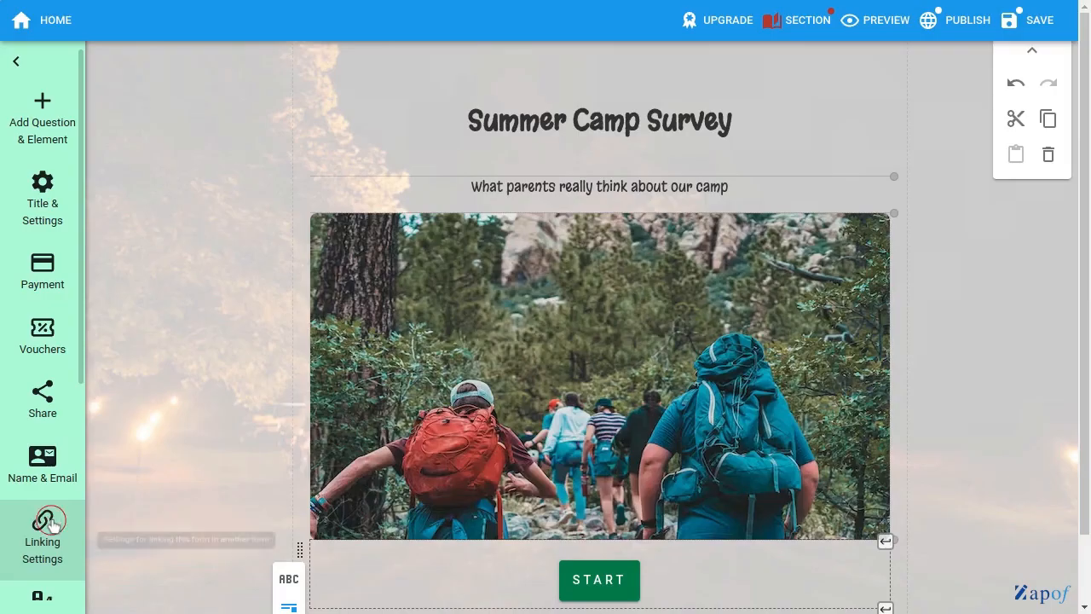
click(161, 445)
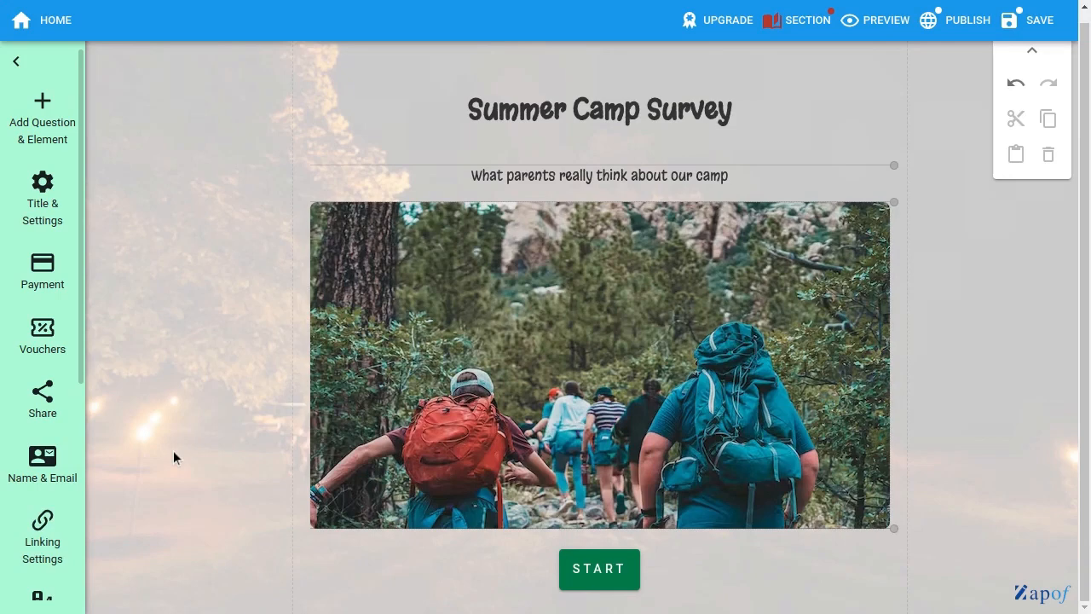
click(969, 22)
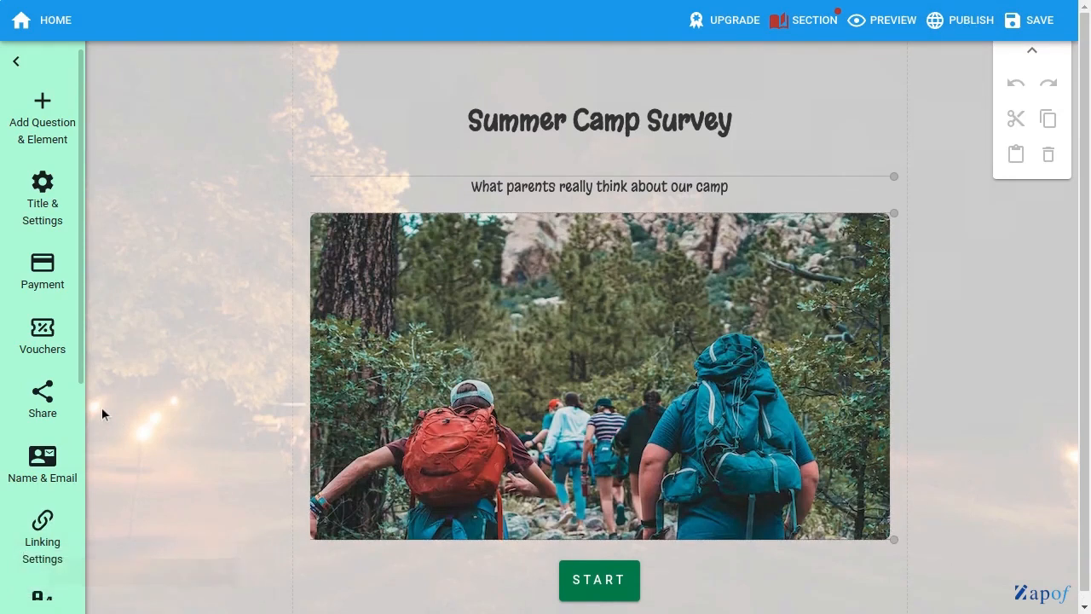
Copy the form's share link to the clipboard and close the sharing page
click(48, 410)
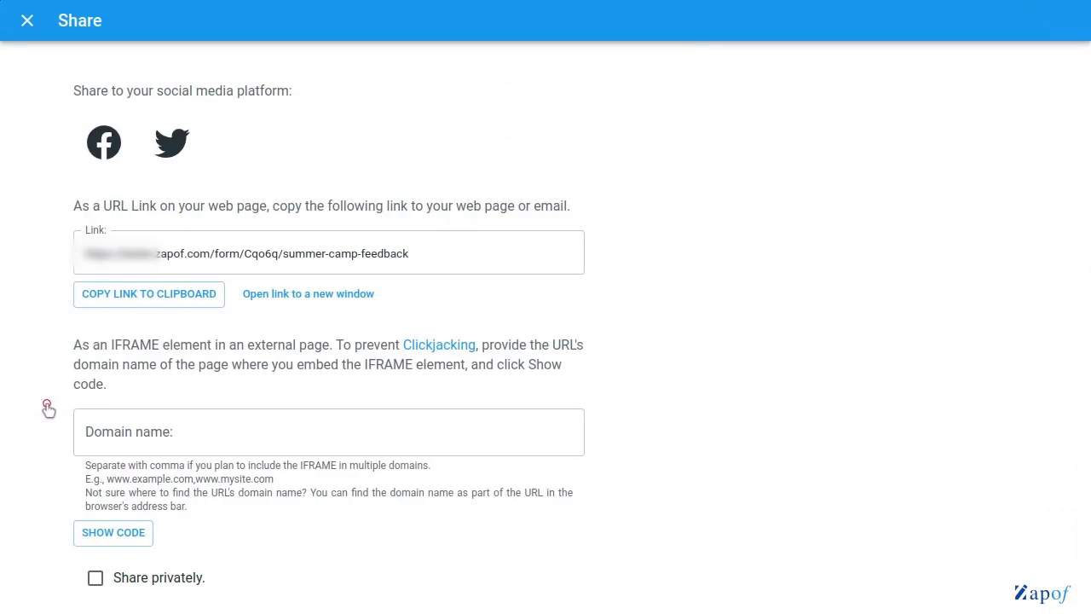
click(127, 295)
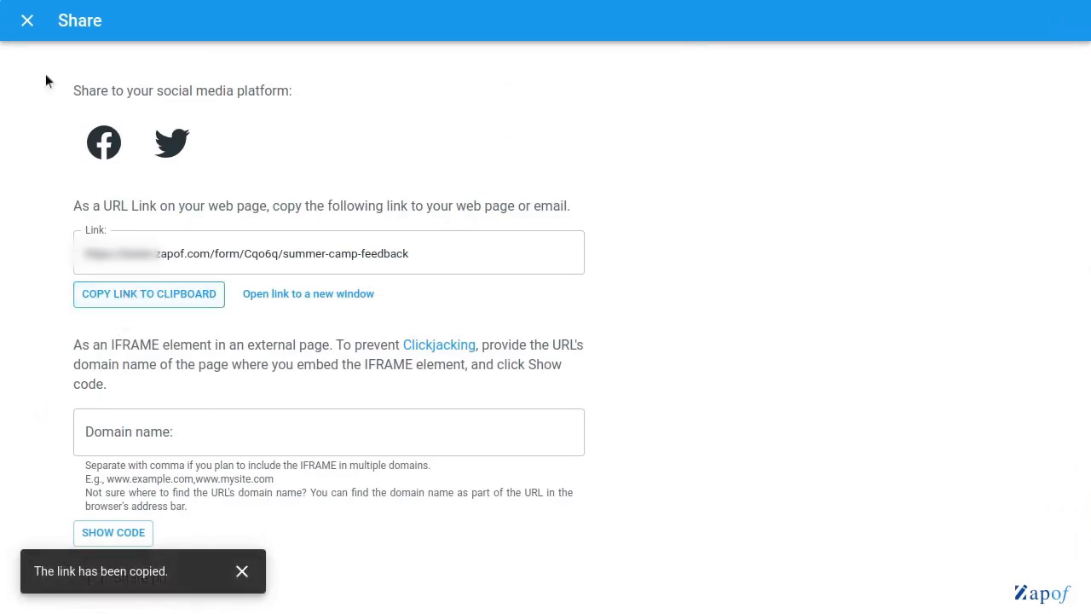
click(27, 21)
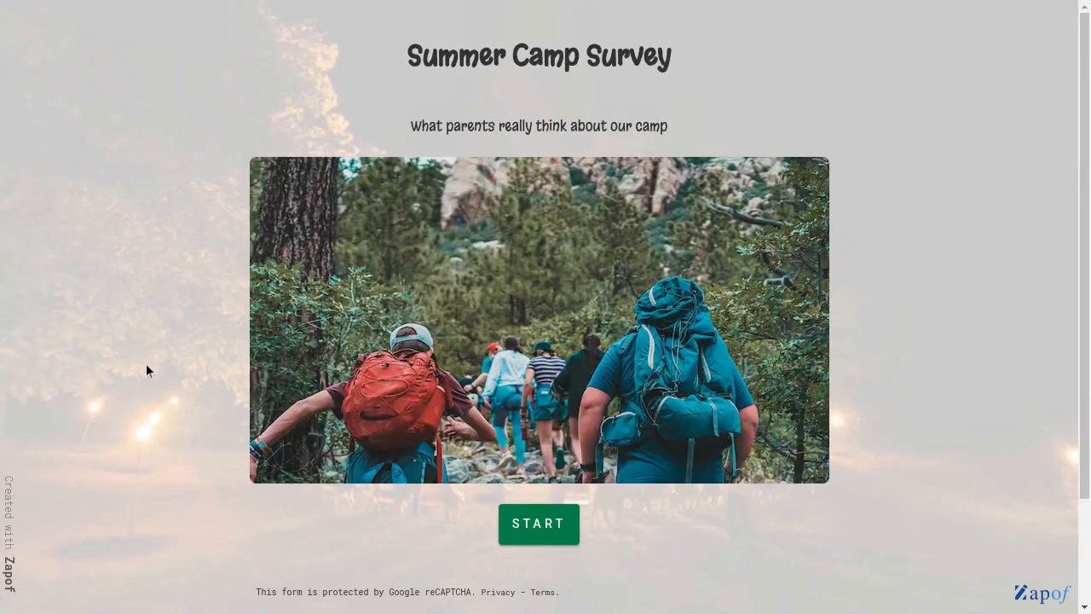
Start the published Summer Camp Survey poll and advance through the introduction to the Parent Name question
click(525, 526)
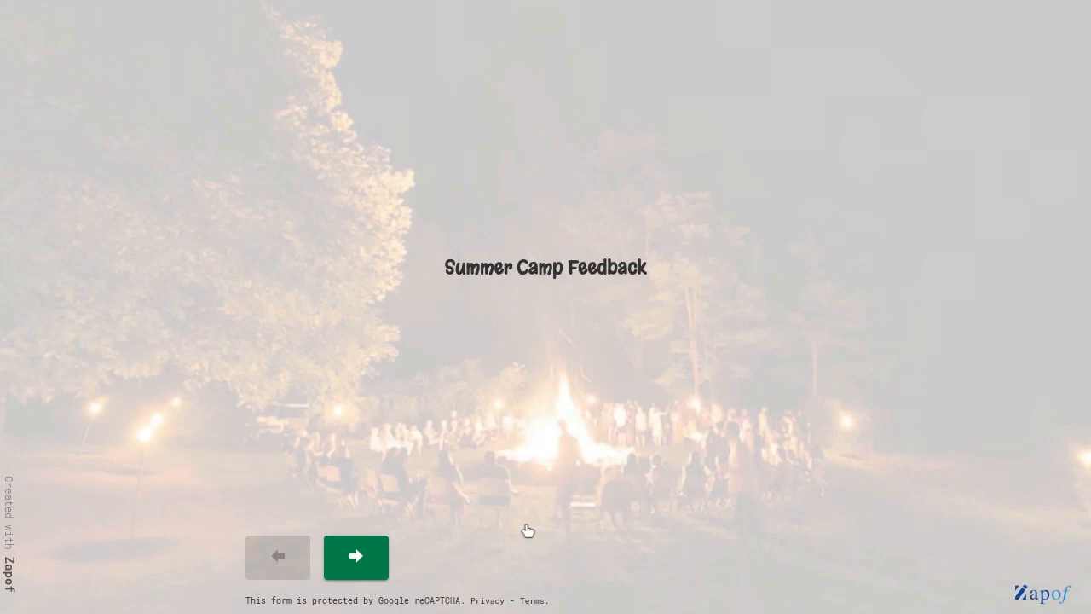
scroll(519, 469, down, 1)
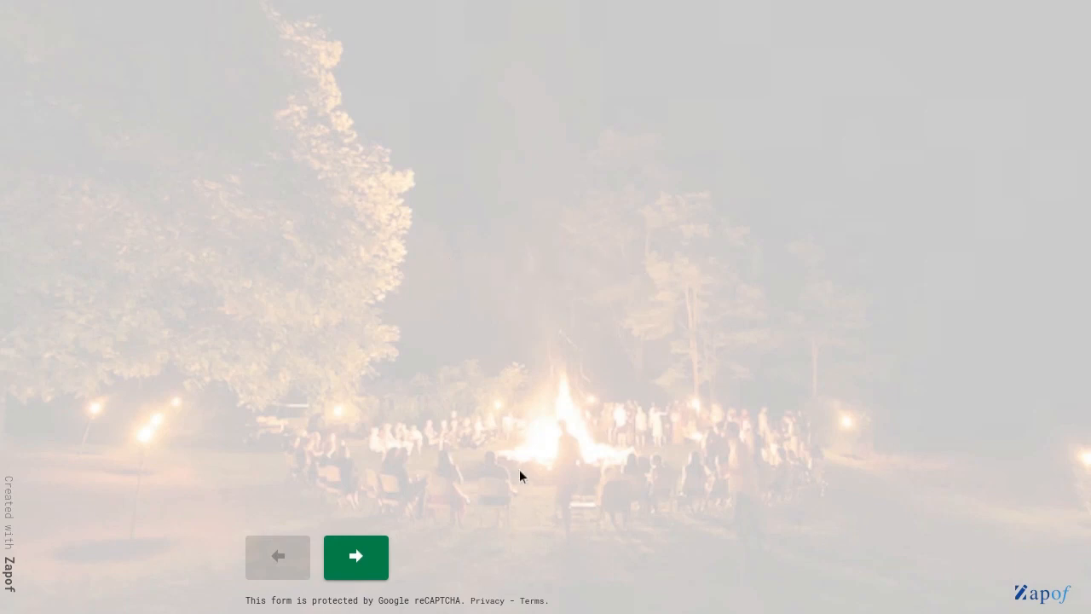
key(Right)
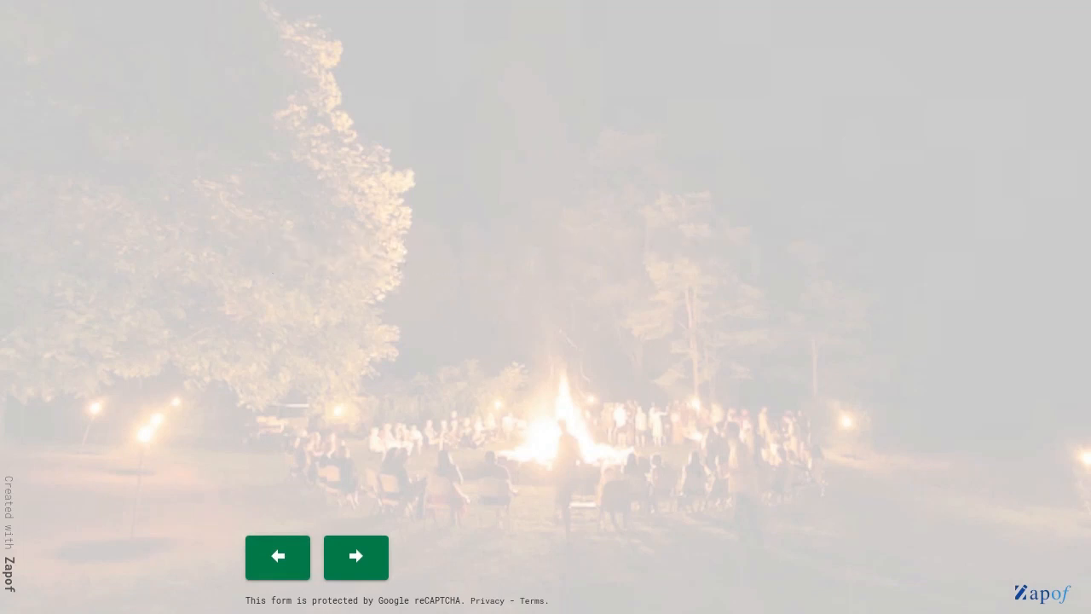
click(368, 561)
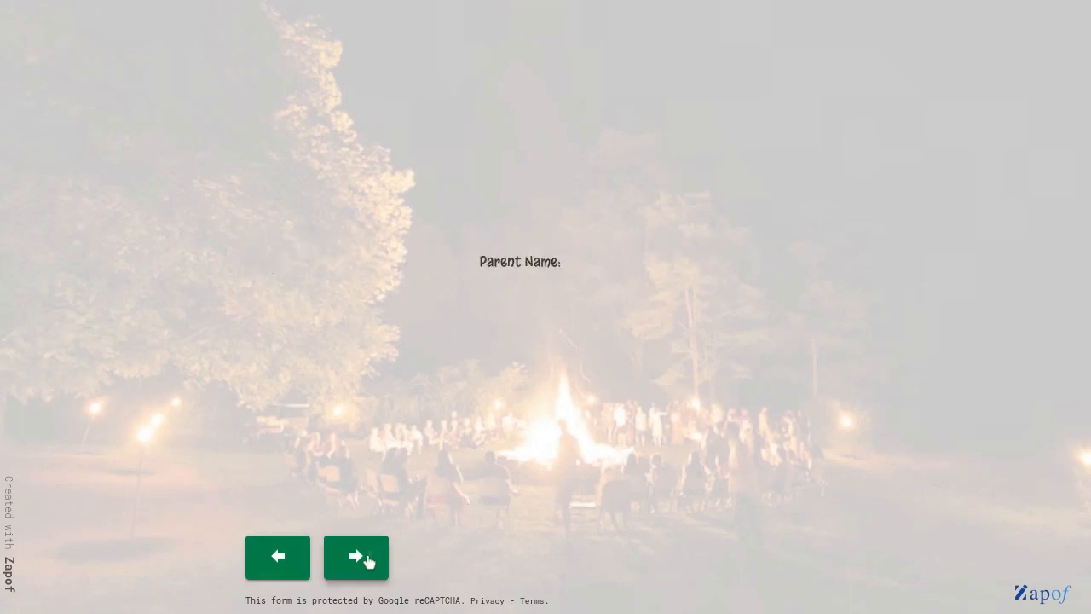
Fill in the parent's first name, last name and e-mail address, advancing past each question
text(John)
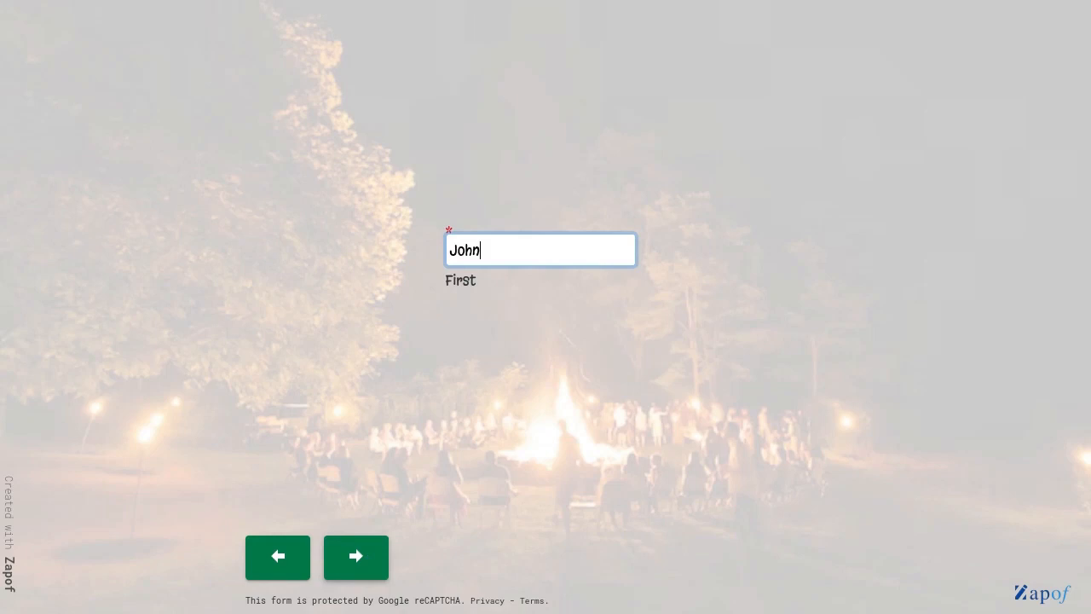
key(Return)
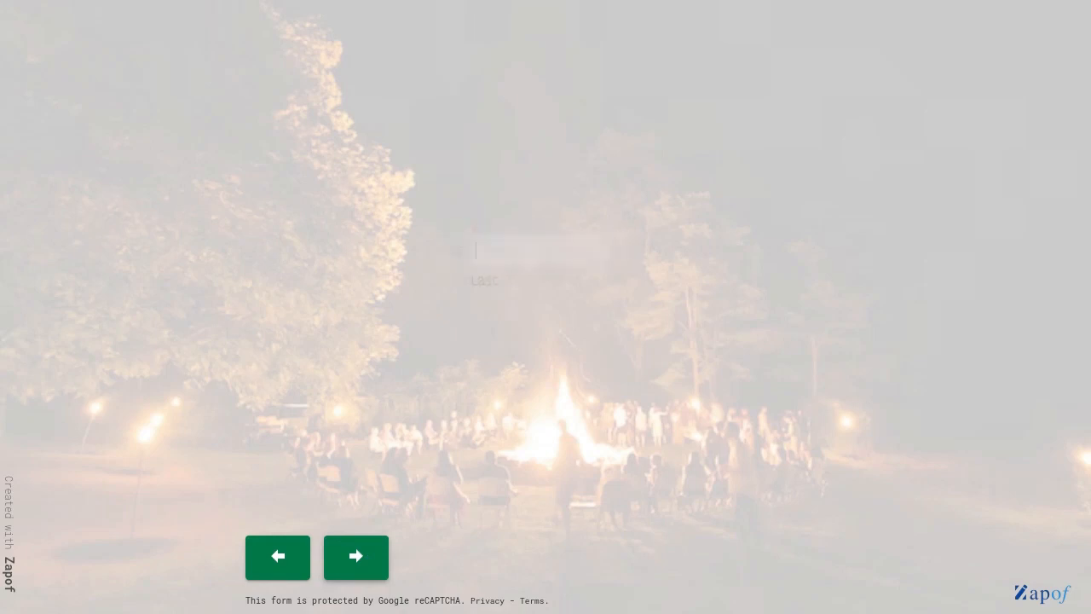
text(Smith)
key(Return)
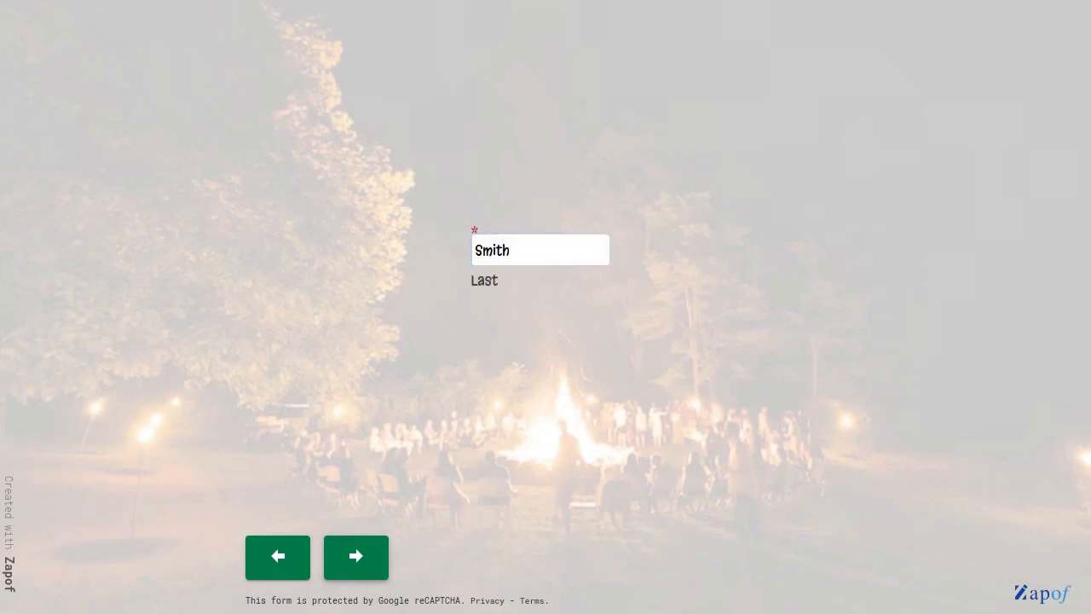
text(john@)
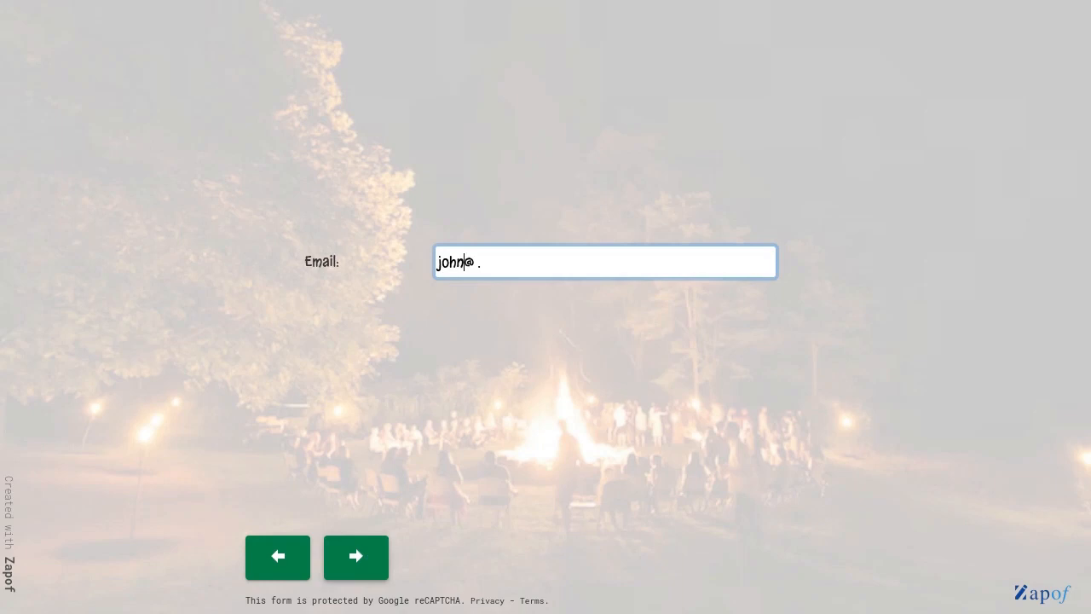
text(example.com)
key(Return)
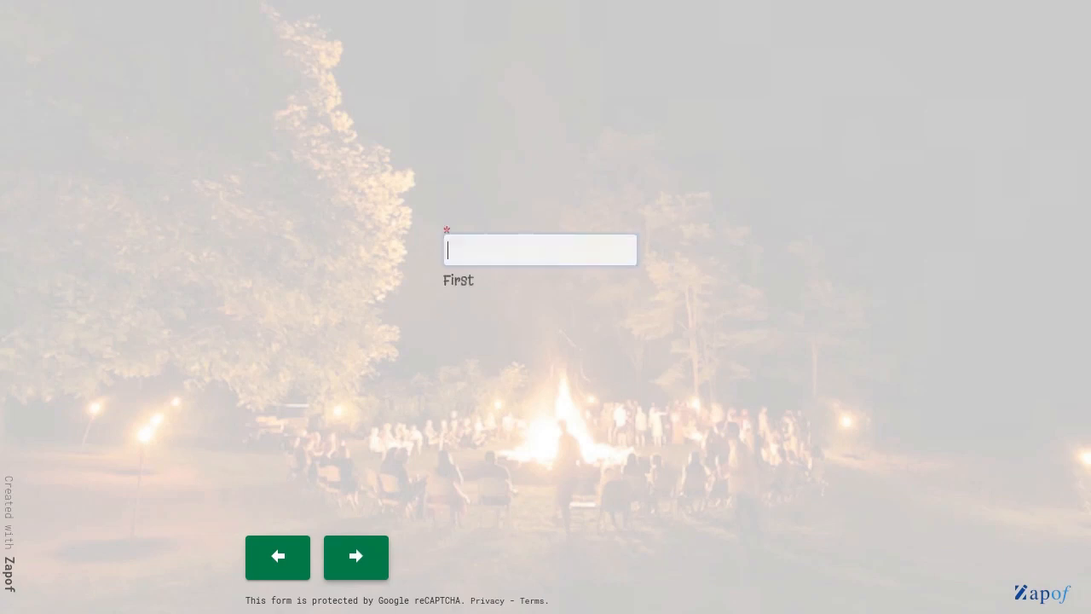
Fill in the child's first and last name and advance to the general experience question
text(Sue)
key(Return)
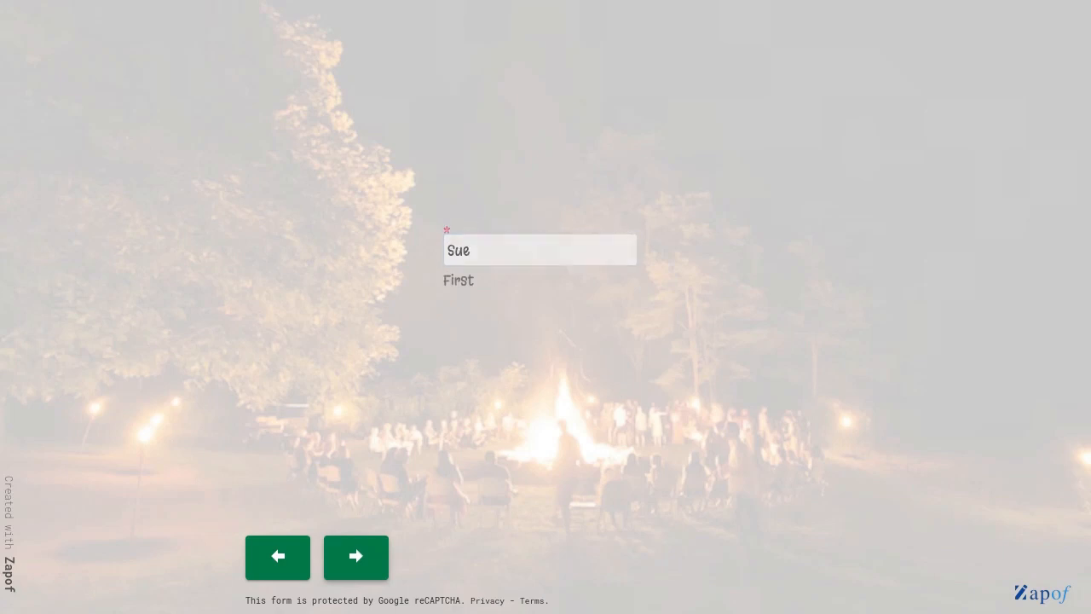
text(Smith)
key(Return)
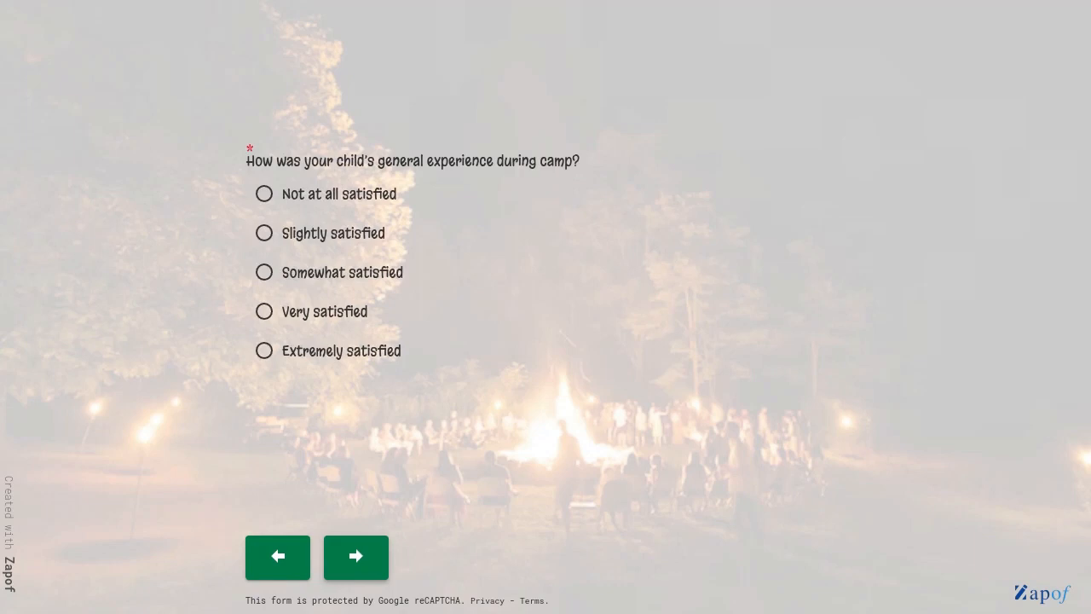
Rate the child's general camp experience as Extremely satisfied and enter "She enjoyed it!" as the child's story
click(264, 352)
click(356, 556)
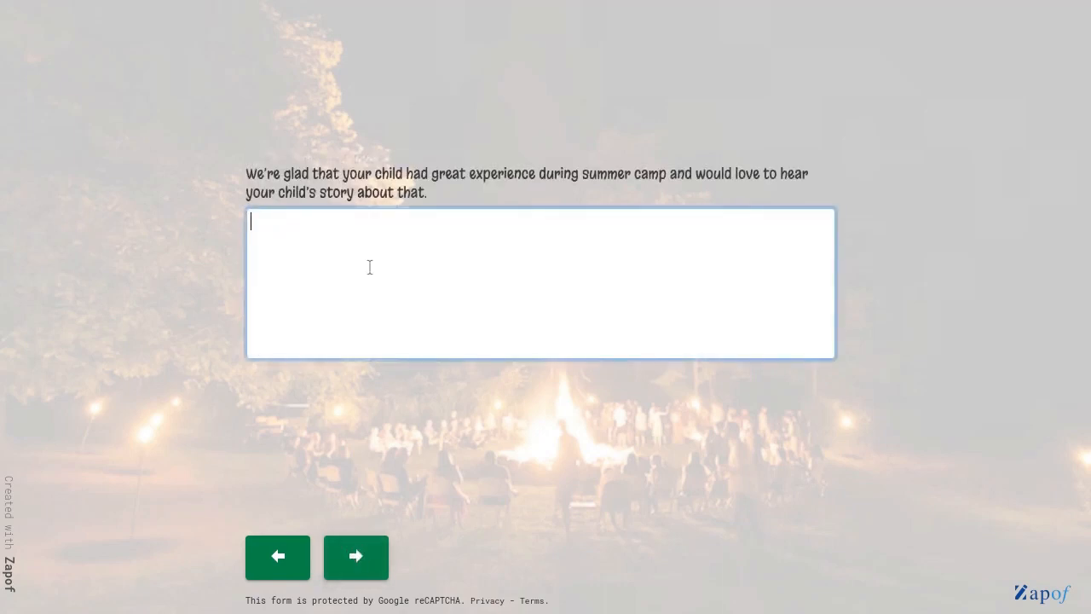
text(She enjoyed it!)
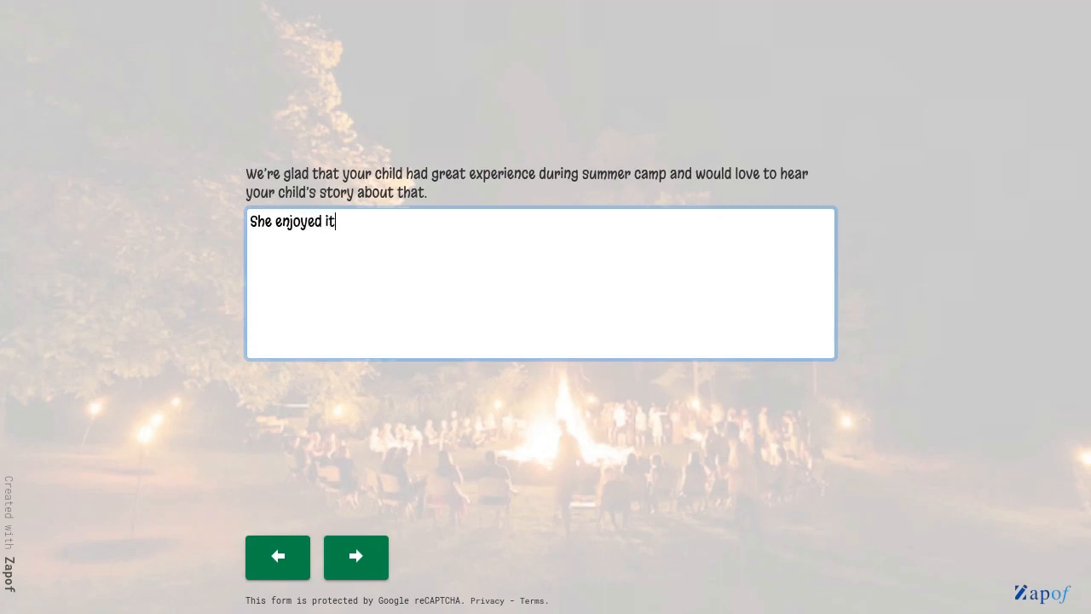
click(355, 558)
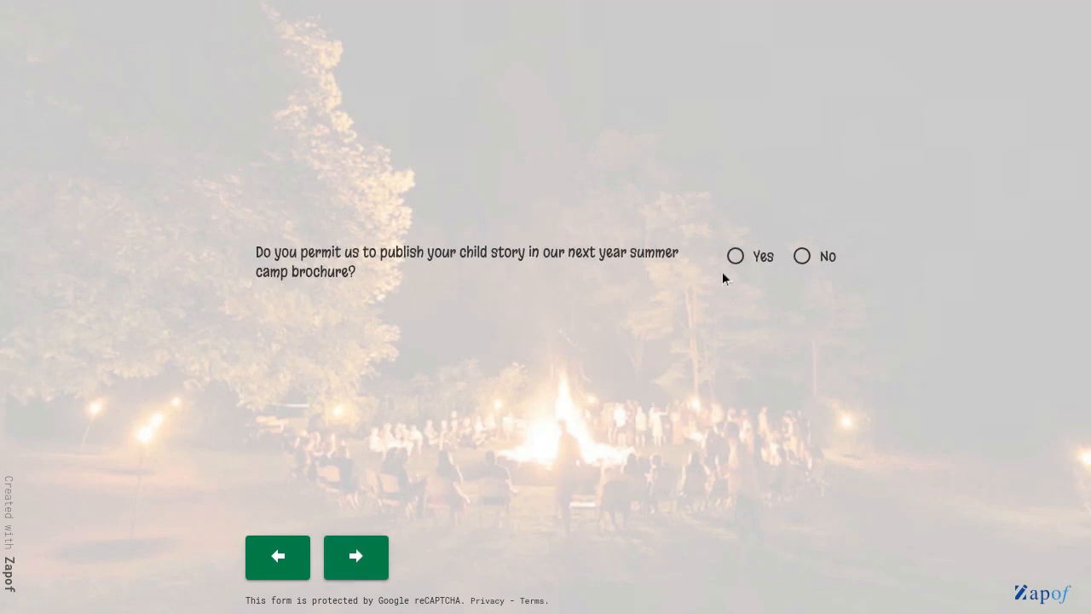
Answer Yes to publishing the child's story in the brochure, and rate Food, Accommodation and Program as Good
click(735, 256)
click(355, 558)
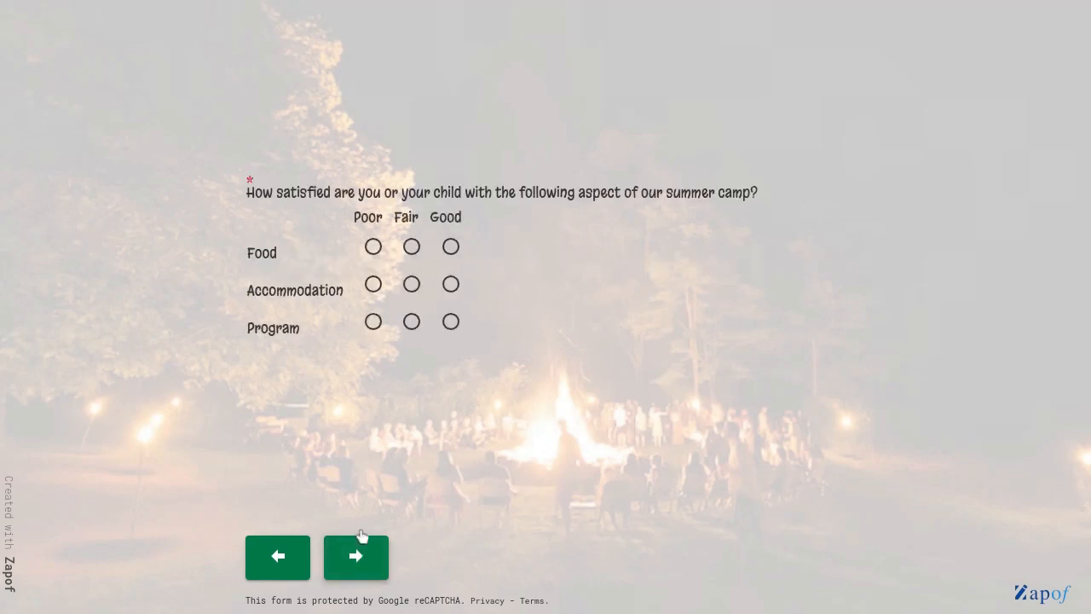
click(451, 246)
click(451, 284)
click(451, 321)
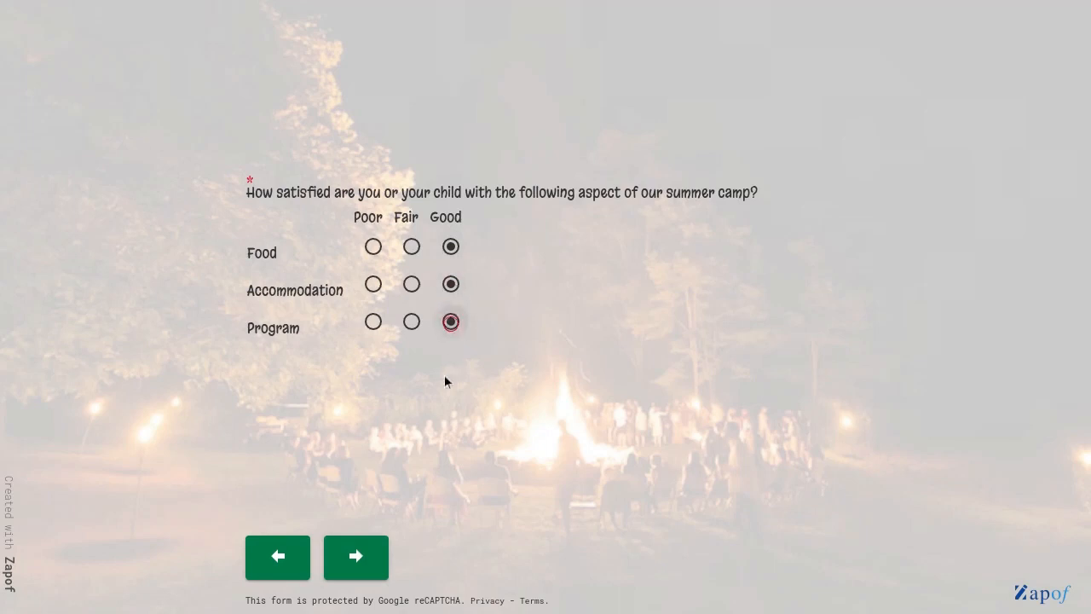
click(379, 558)
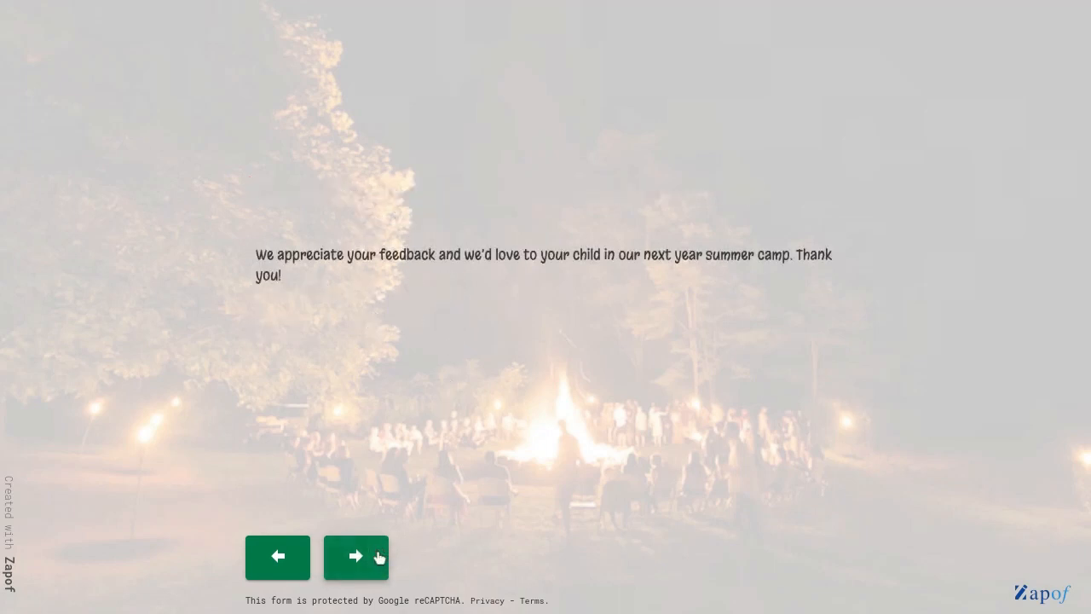
Advance past the thank-you message, submit the poll, and review the answers on the submission page
click(379, 559)
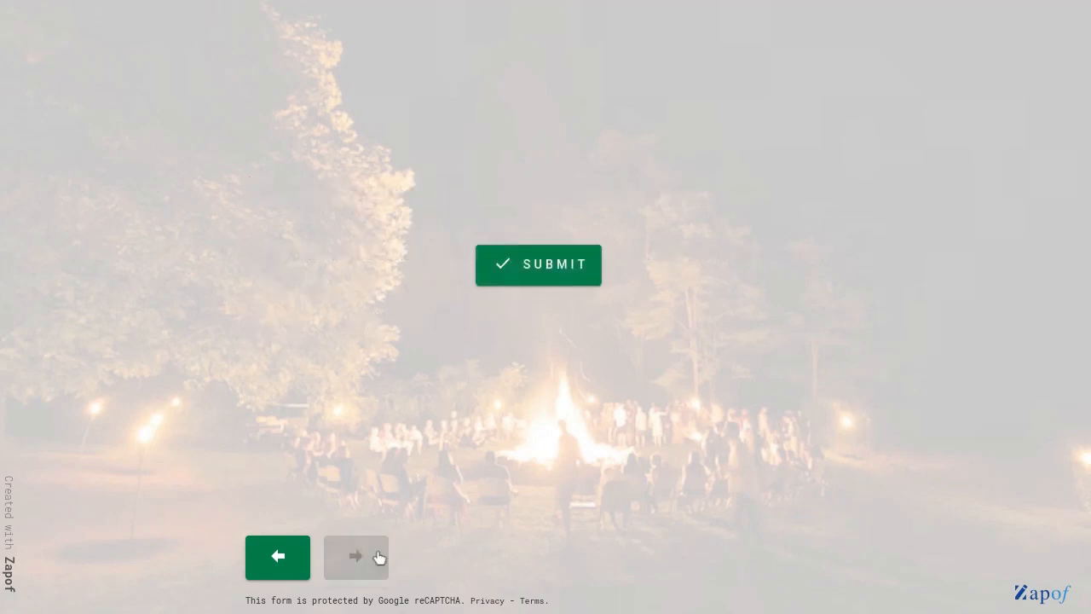
click(550, 266)
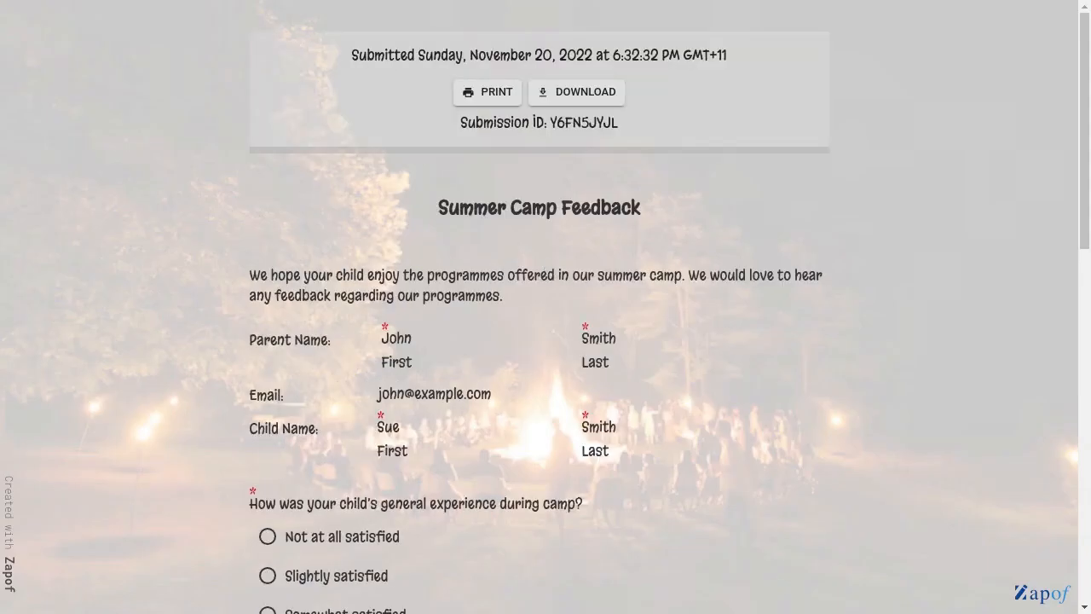
scroll(544, 282, down, 5)
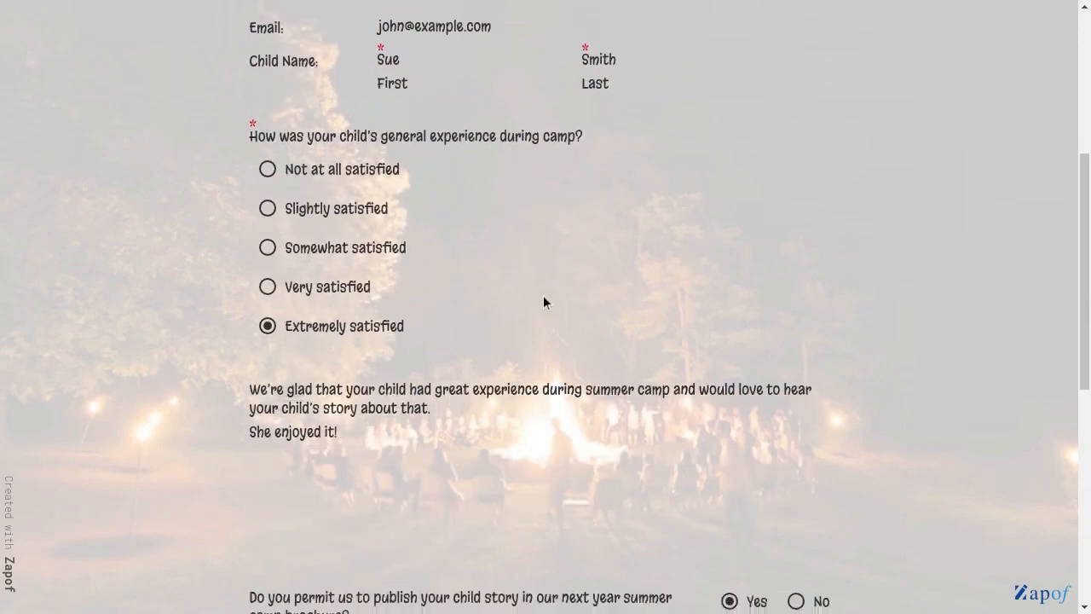
scroll(544, 295, down, 7)
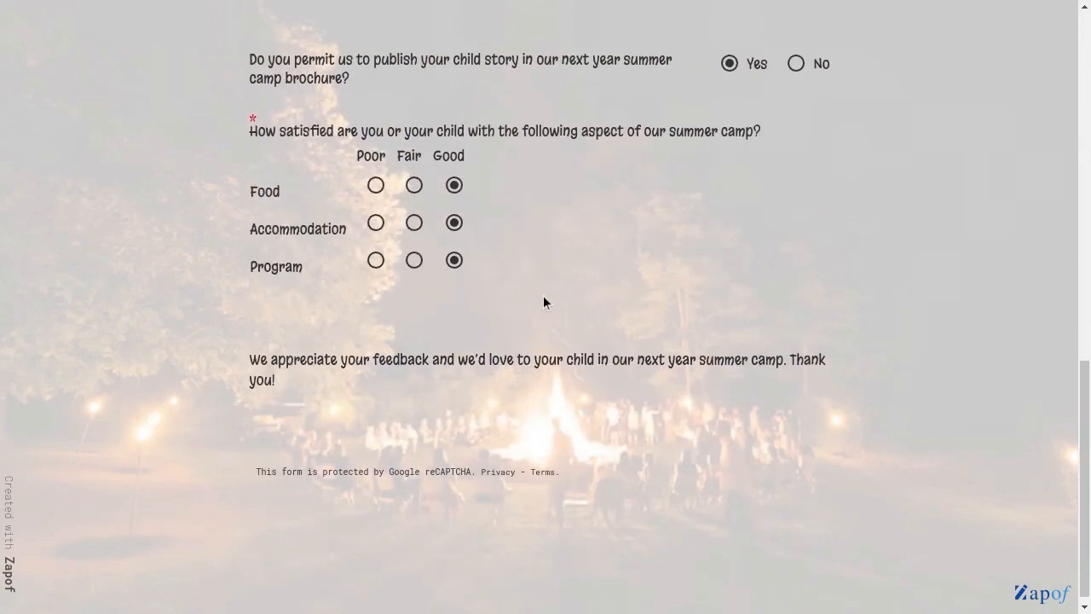
scroll(543, 302, up, 7)
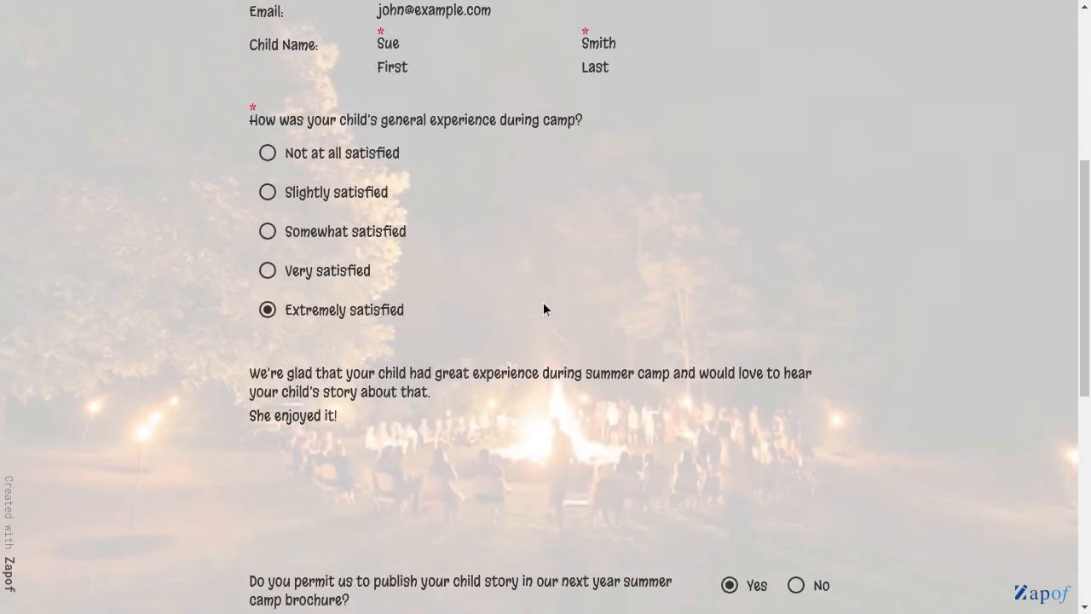
scroll(543, 303, up, 5)
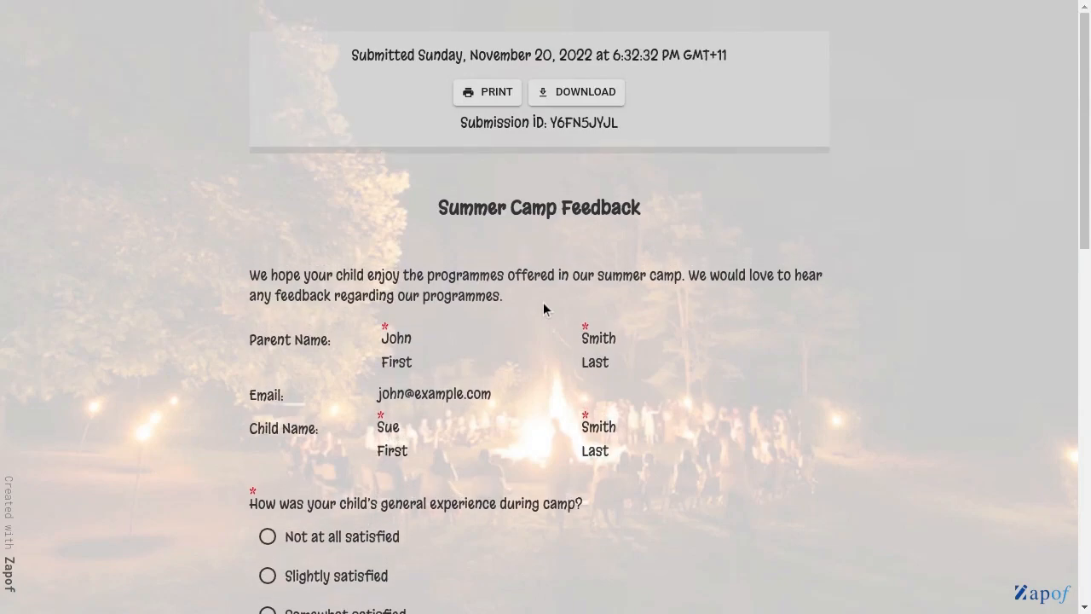